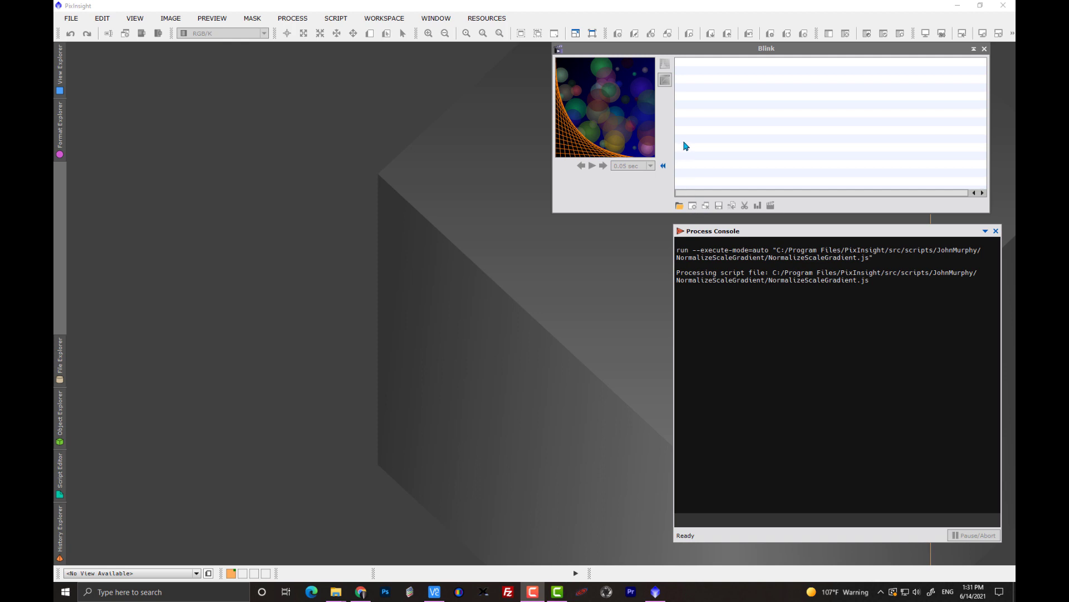
# - Load every registered frame from the abell66 Red folder into Blink
pyautogui.click(685, 146)
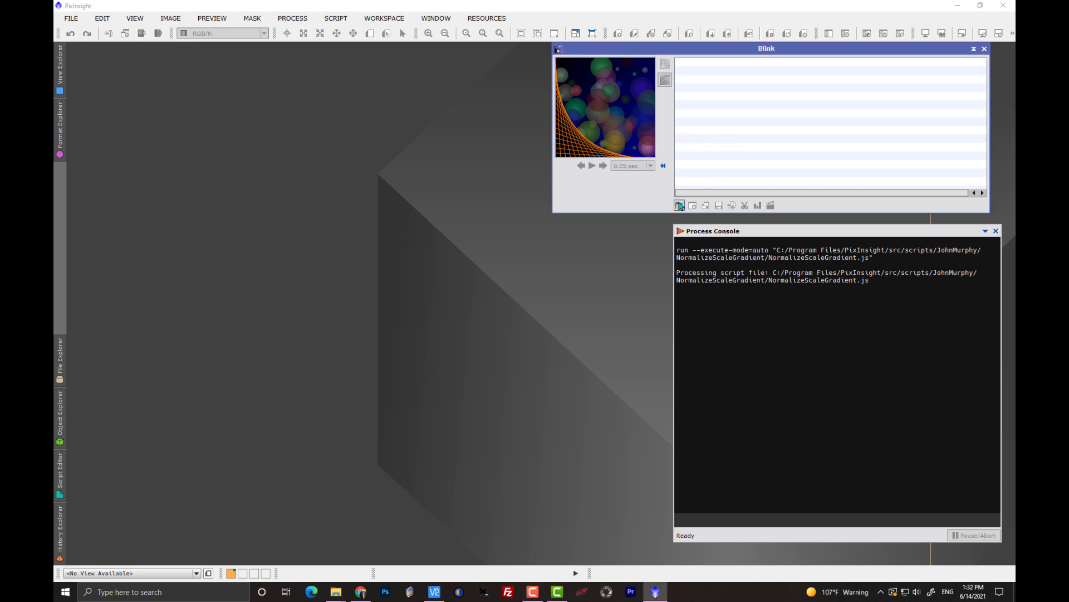
pyautogui.click(680, 205)
pyautogui.click(286, 158)
pyautogui.hotkey('ctrl', 'a')
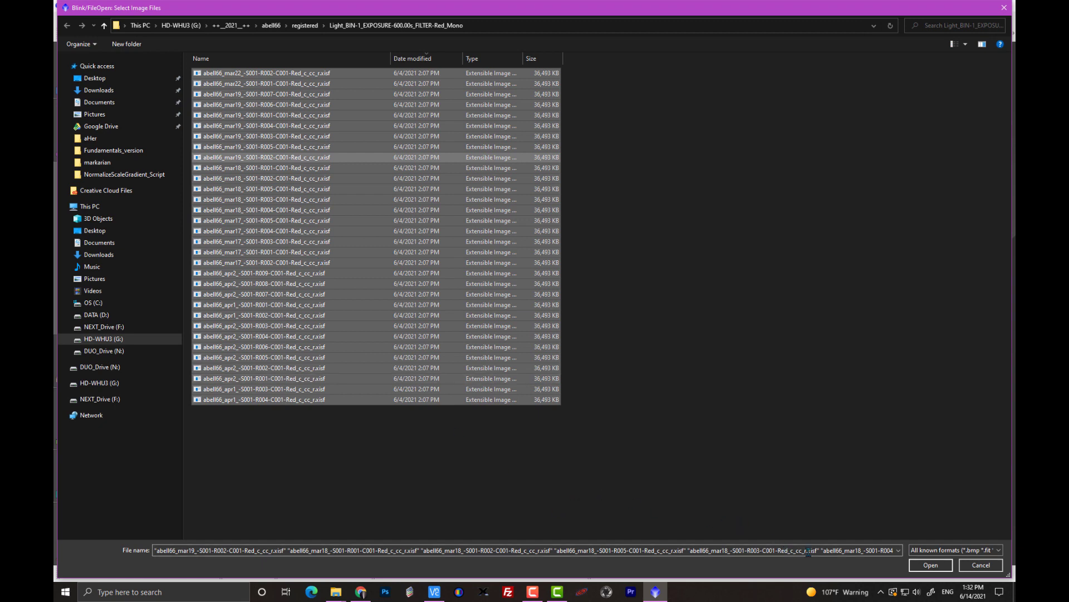
pyautogui.click(929, 565)
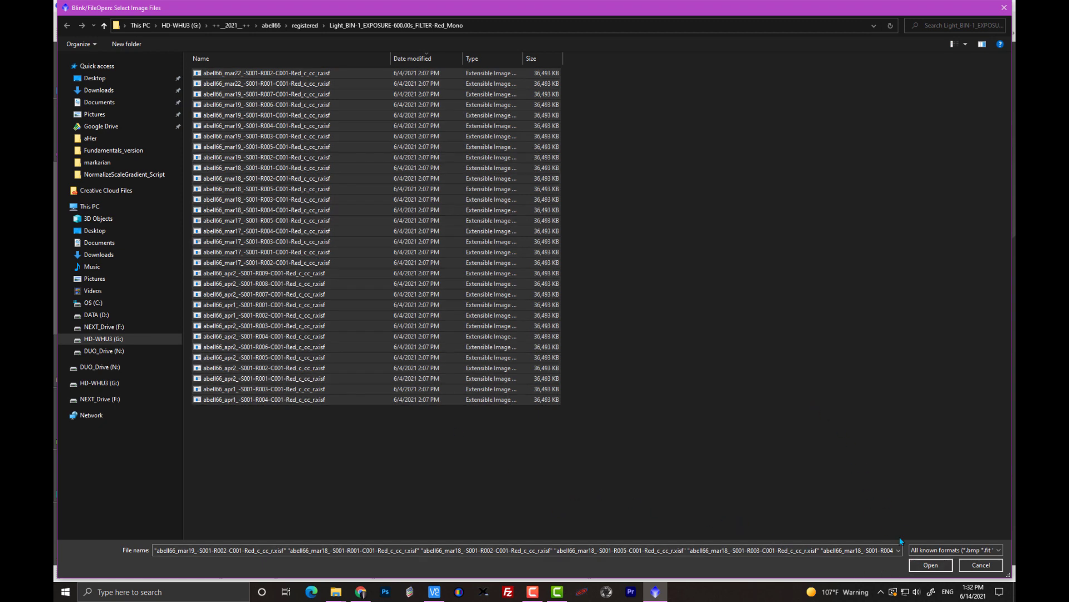
pyautogui.click(919, 564)
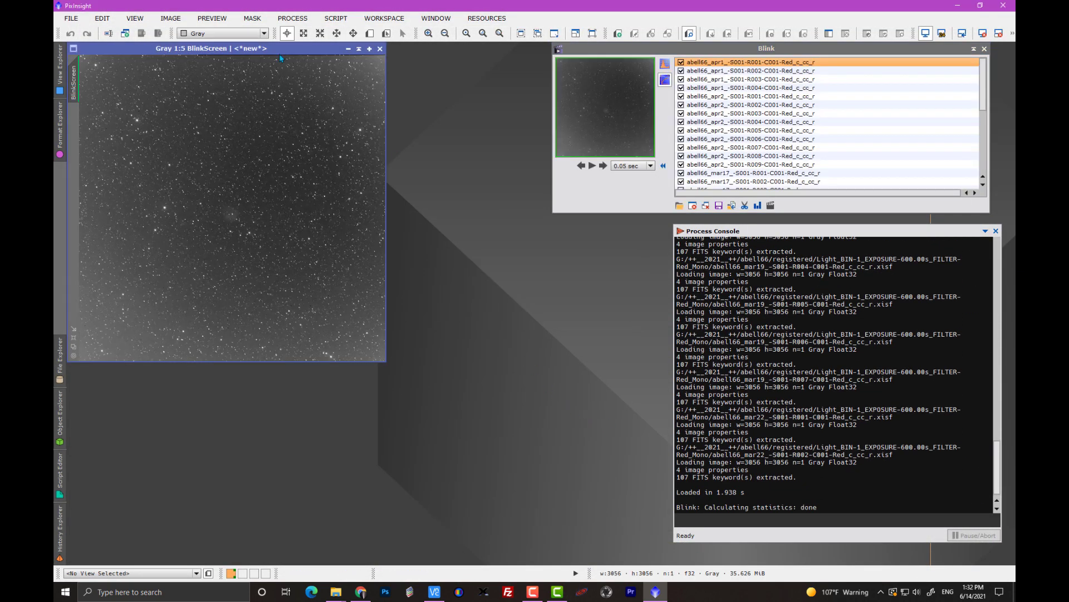
# - Zoom the BlinkScreen and enlarge its window twice so the full star field shows
pyautogui.scroll(1, 300, 251)
pyautogui.scroll(-1, 300, 251)
pyautogui.click(663, 66)
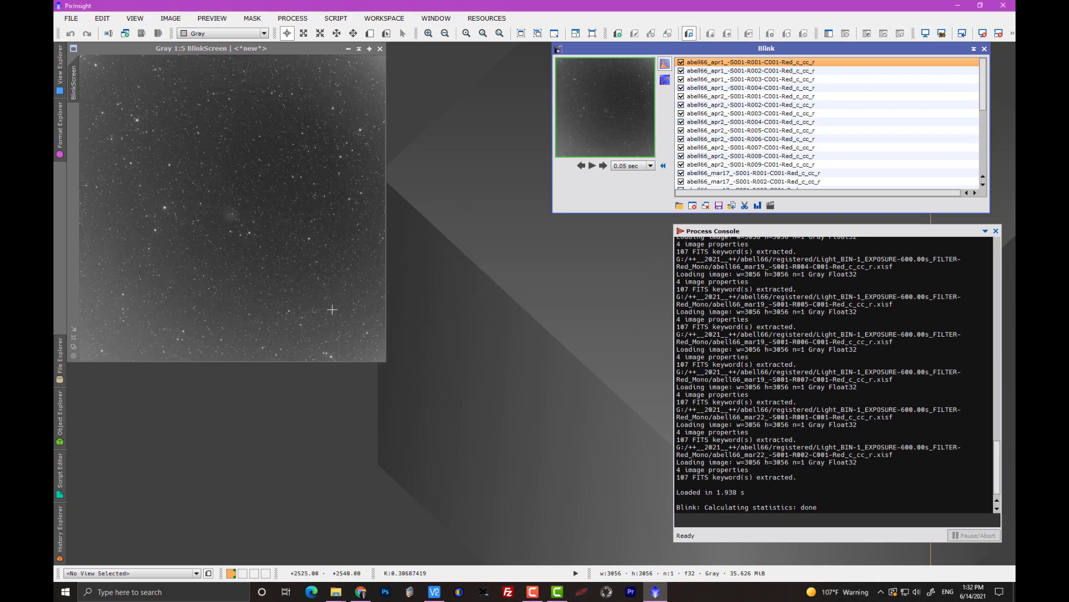
pyautogui.scroll(3, 323, 295)
pyautogui.scroll(1, 322, 293)
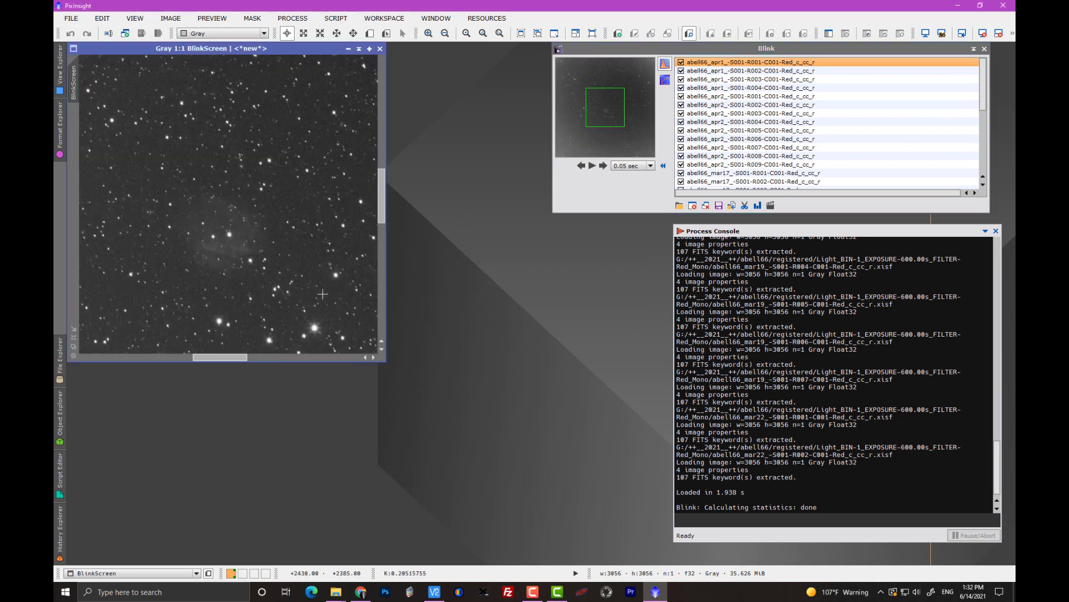
pyautogui.scroll(-3, 275, 286)
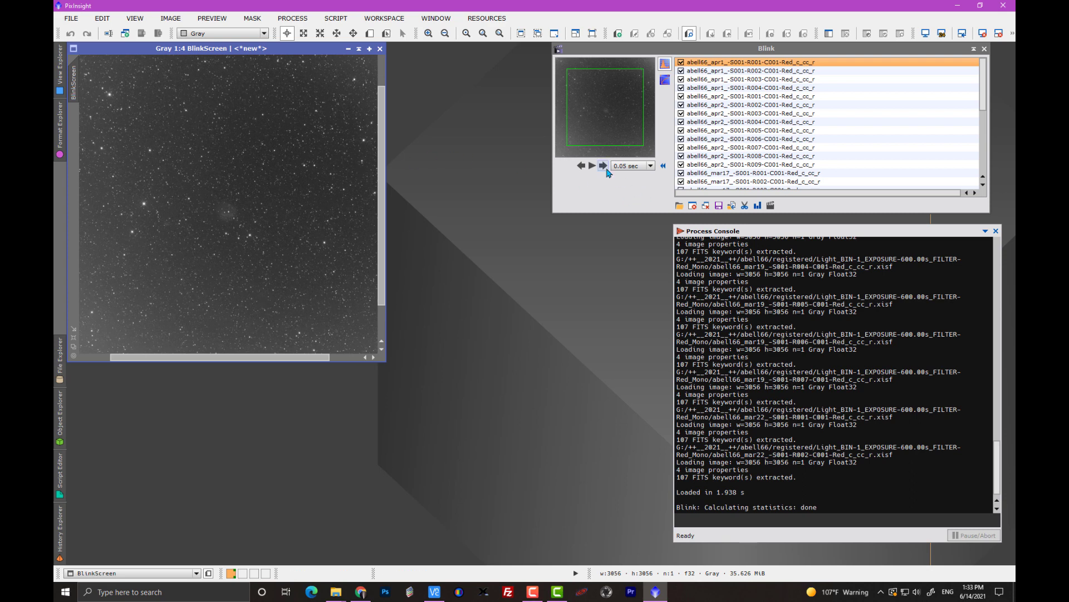
pyautogui.moveTo(386, 362); pyautogui.dragTo(564, 535)
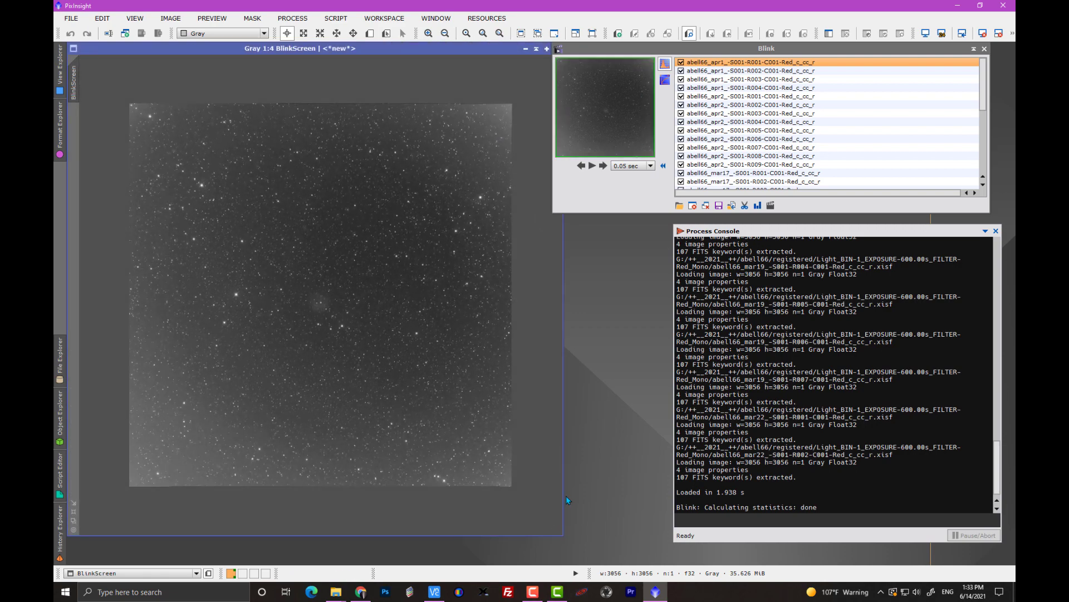
pyautogui.scroll(1, 544, 466)
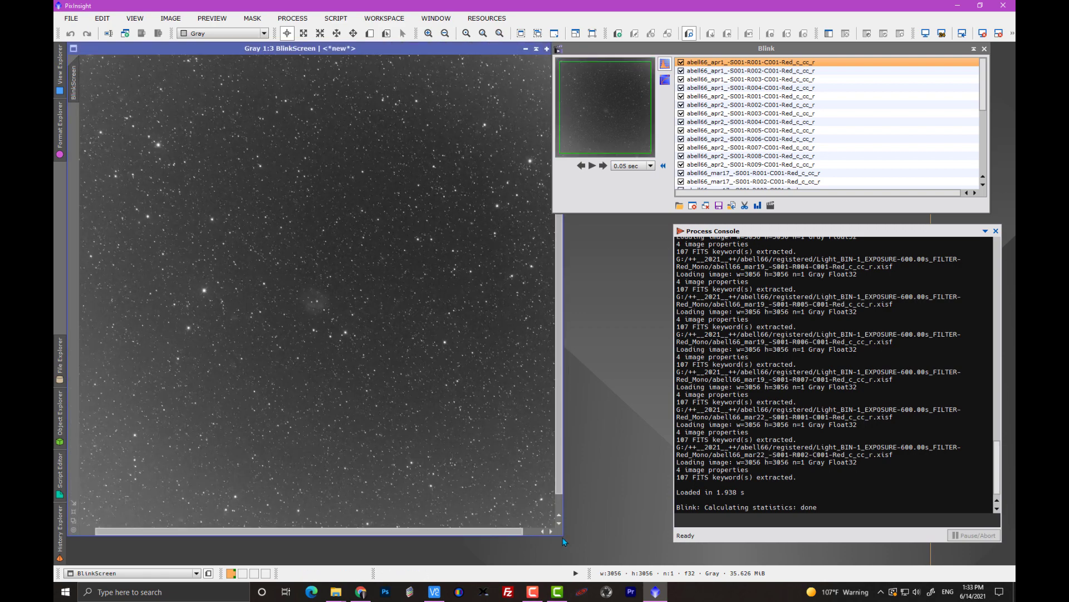
pyautogui.moveTo(561, 535); pyautogui.dragTo(585, 557)
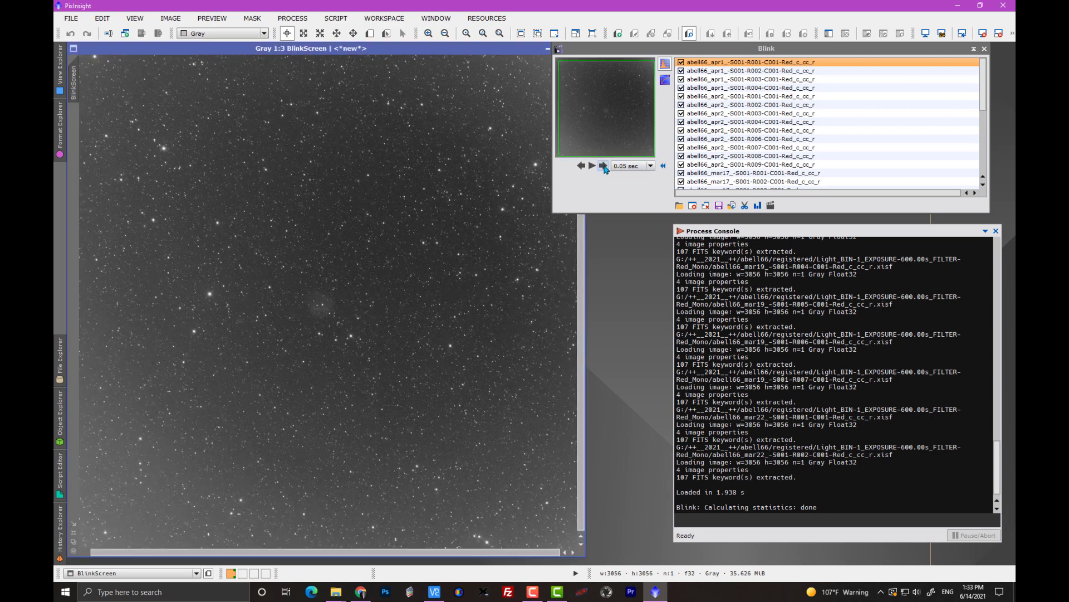
# - Step forward through the first nine red frames, then back one frame
pyautogui.scroll(-1, 515, 366)
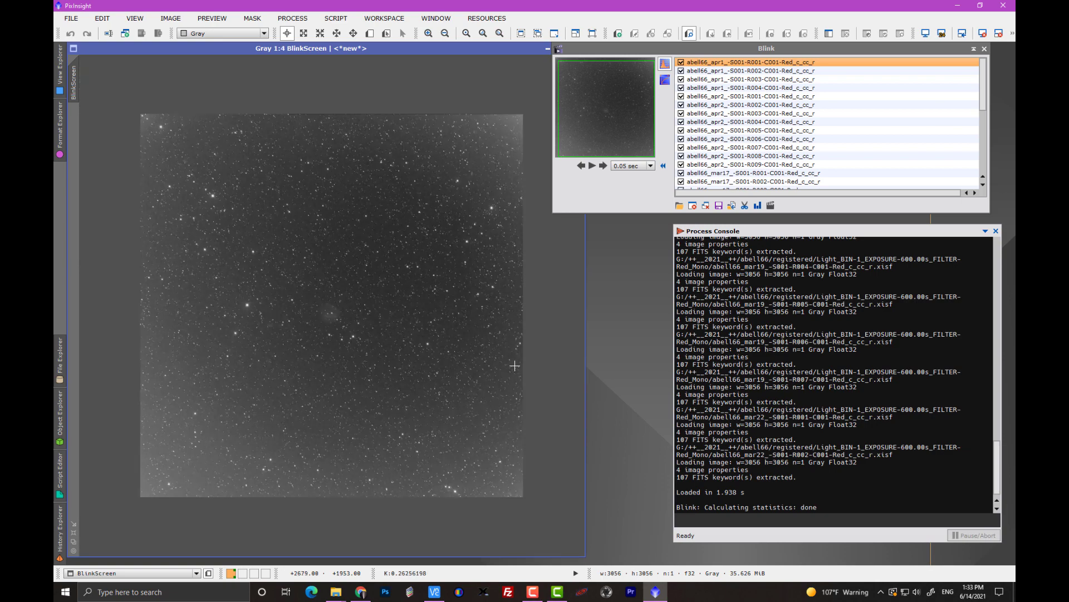
pyautogui.scroll(1, 573, 250)
pyautogui.click(605, 167)
pyautogui.click(605, 167)
pyautogui.click(605, 166)
pyautogui.click(605, 166)
pyautogui.click(605, 166)
pyautogui.click(605, 166)
pyautogui.click(604, 166)
pyautogui.click(605, 167)
pyautogui.click(605, 167)
pyautogui.click(605, 166)
pyautogui.click(581, 166)
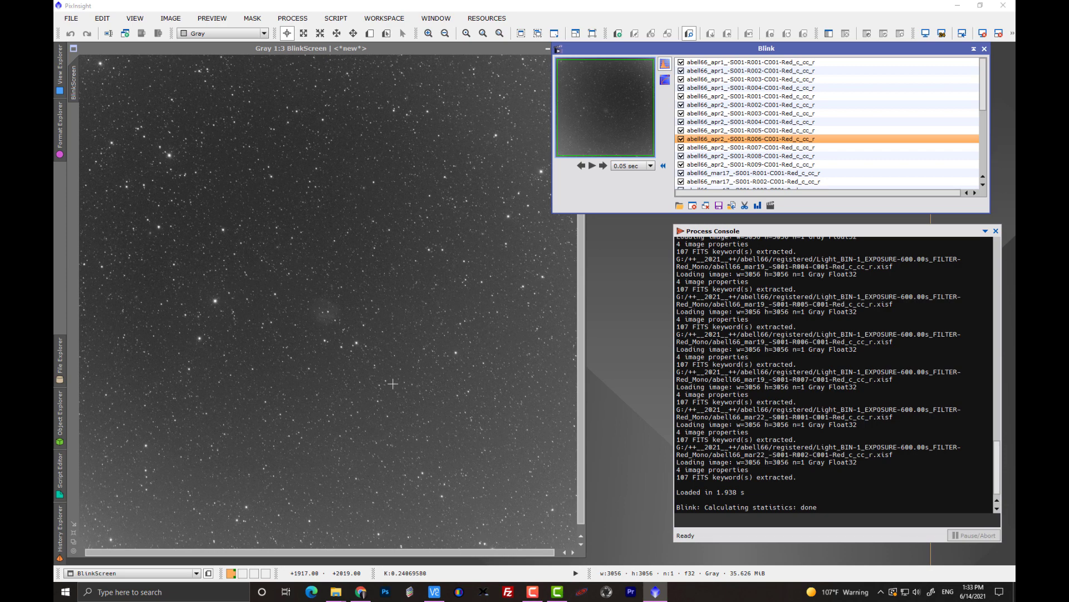
# - Continue through the mar18 and mar19 frames, wrap to the start and reach apr2 R005
pyautogui.click(604, 166)
pyautogui.click(603, 166)
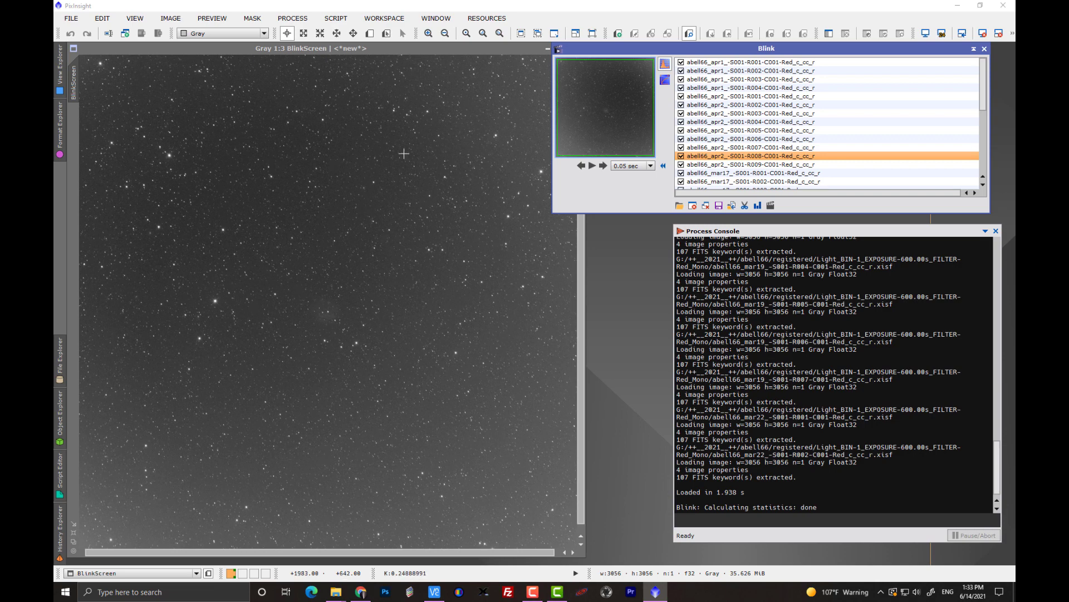
pyautogui.click(603, 166)
pyautogui.click(604, 166)
pyautogui.click(603, 166)
pyautogui.click(603, 166)
pyautogui.click(603, 166)
pyautogui.click(603, 166)
pyautogui.click(603, 166)
pyautogui.click(604, 166)
pyautogui.click(603, 166)
pyautogui.click(604, 166)
pyautogui.click(603, 166)
pyautogui.click(603, 166)
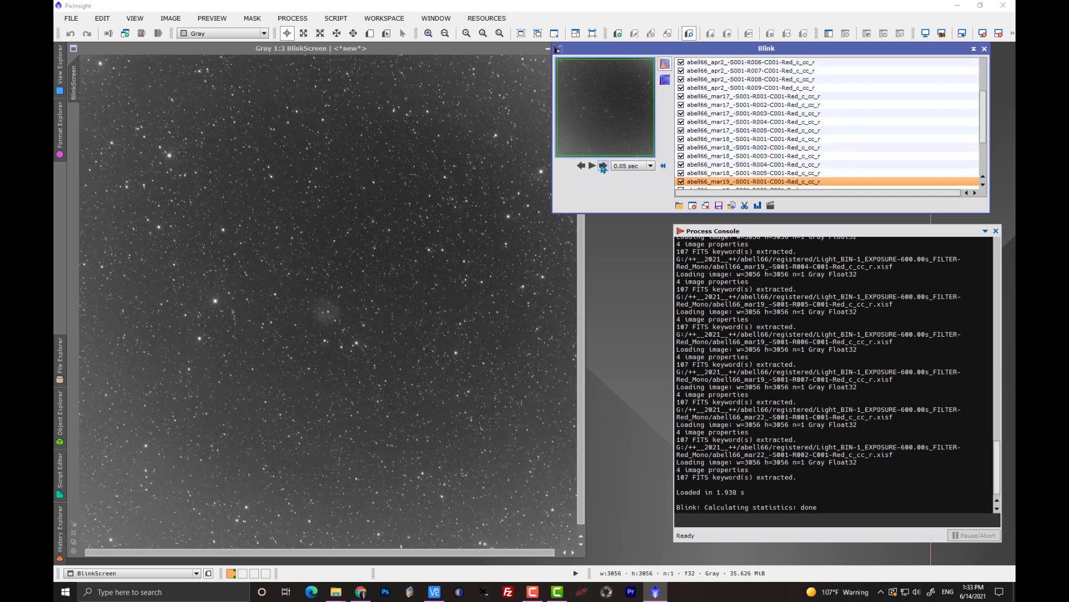
pyautogui.click(603, 166)
pyautogui.click(603, 166)
pyautogui.click(604, 166)
pyautogui.click(604, 166)
pyautogui.click(603, 166)
pyautogui.click(603, 166)
pyautogui.click(603, 166)
pyautogui.click(603, 166)
pyautogui.click(604, 166)
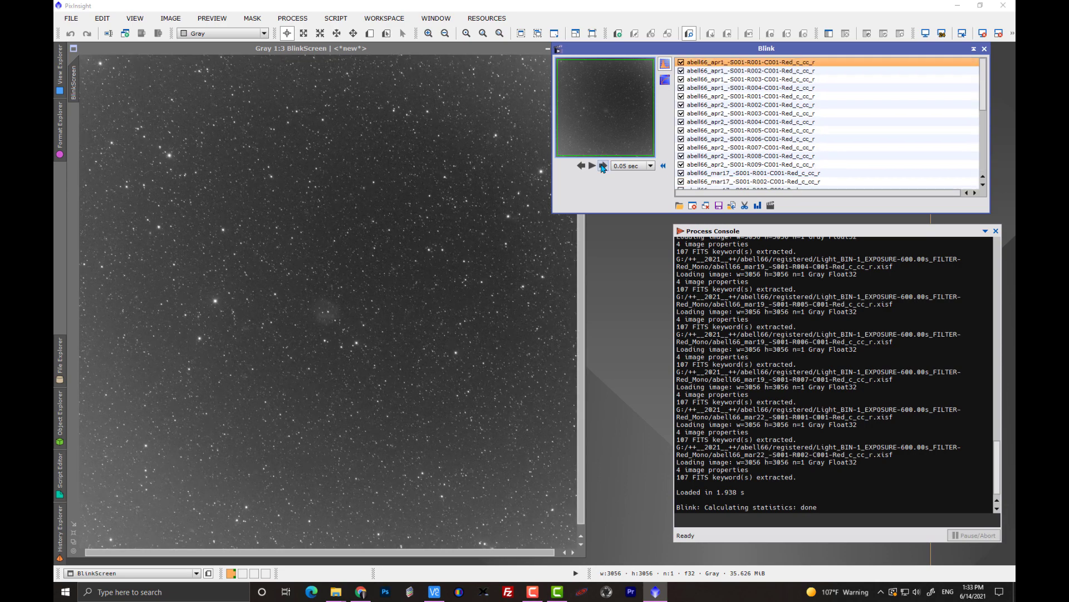
pyautogui.click(603, 166)
pyautogui.click(604, 166)
pyautogui.click(603, 166)
pyautogui.click(603, 166)
pyautogui.click(603, 166)
pyautogui.click(603, 166)
pyautogui.click(604, 166)
pyautogui.click(603, 165)
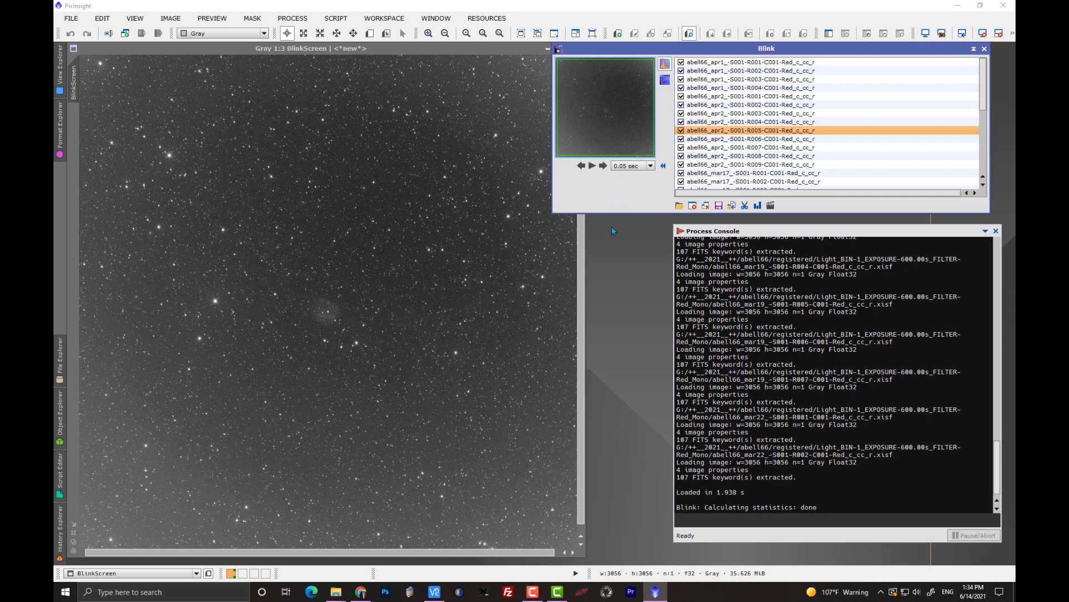
# - Advance through the mar17 and mar18 Red frames, looping back to apr2 R001
pyautogui.click(603, 166)
pyautogui.click(604, 167)
pyautogui.click(604, 166)
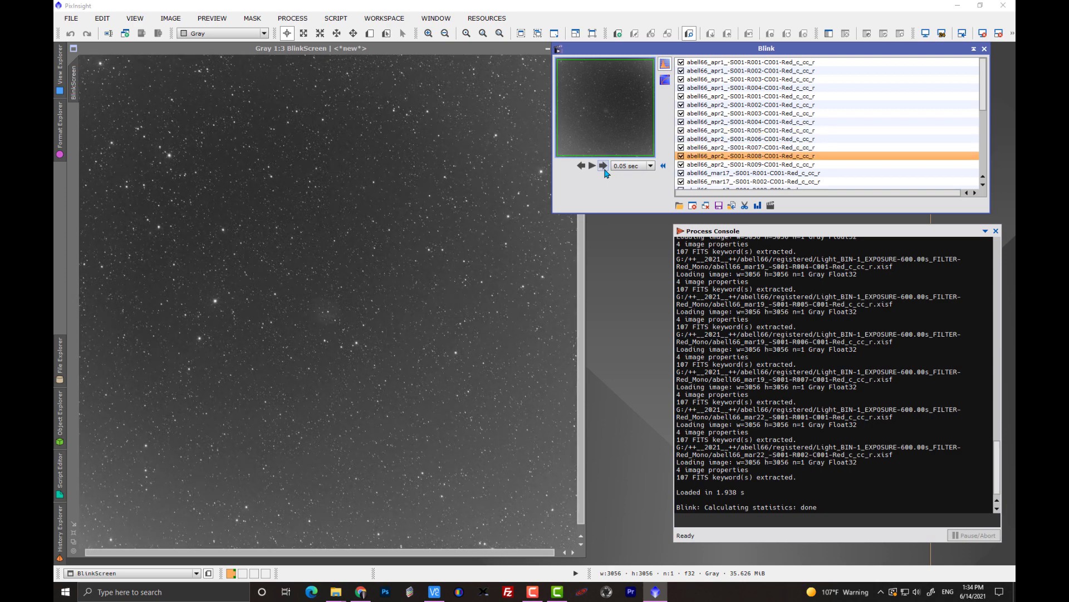
pyautogui.click(604, 166)
pyautogui.click(604, 167)
pyautogui.click(604, 166)
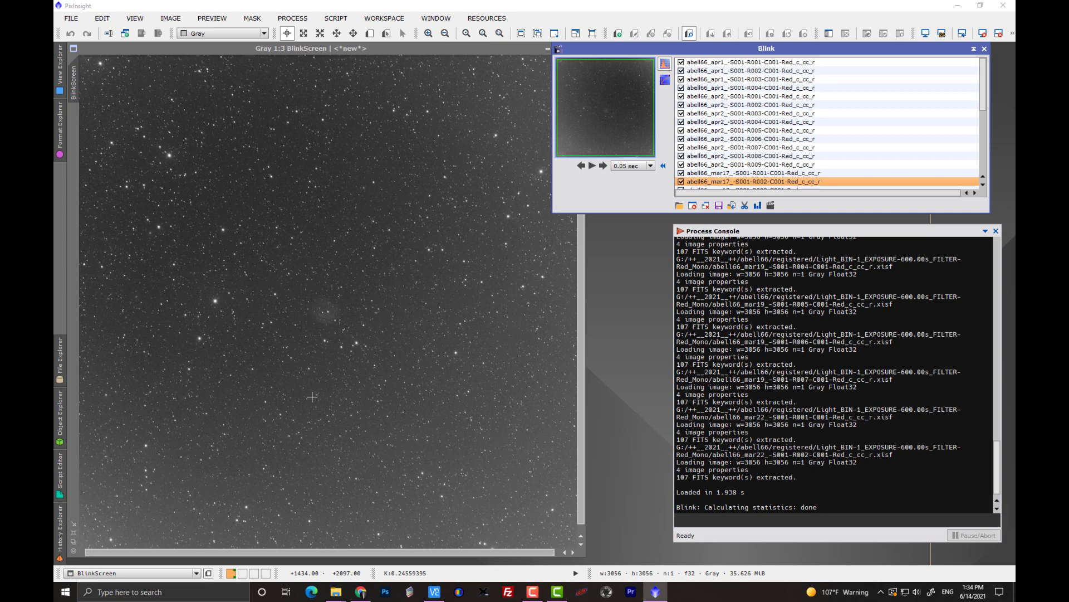
pyautogui.click(603, 166)
pyautogui.click(603, 165)
pyautogui.click(603, 165)
pyautogui.click(603, 165)
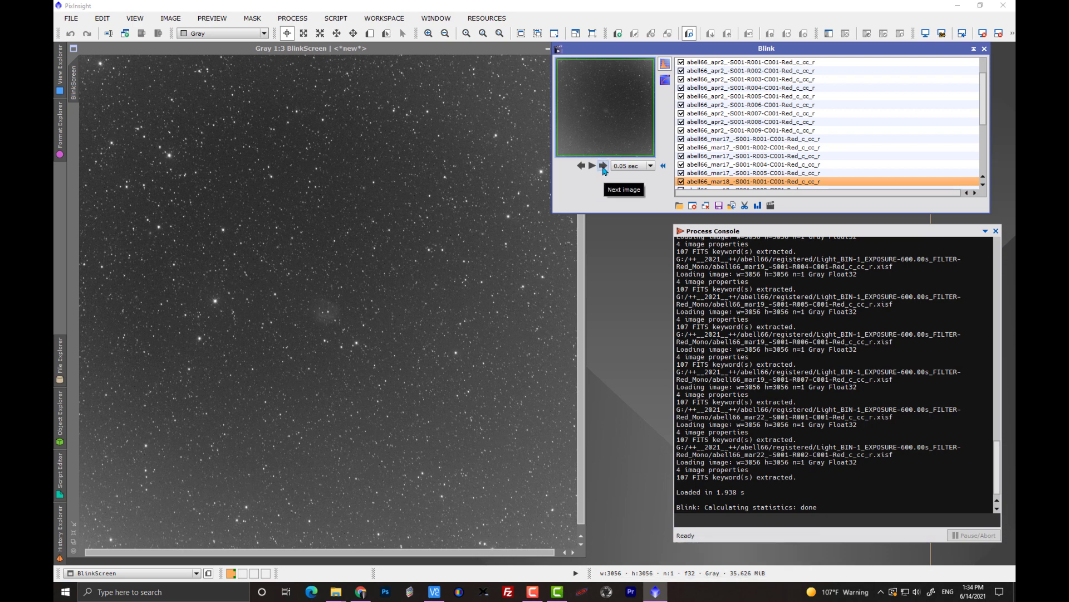
pyautogui.click(604, 166)
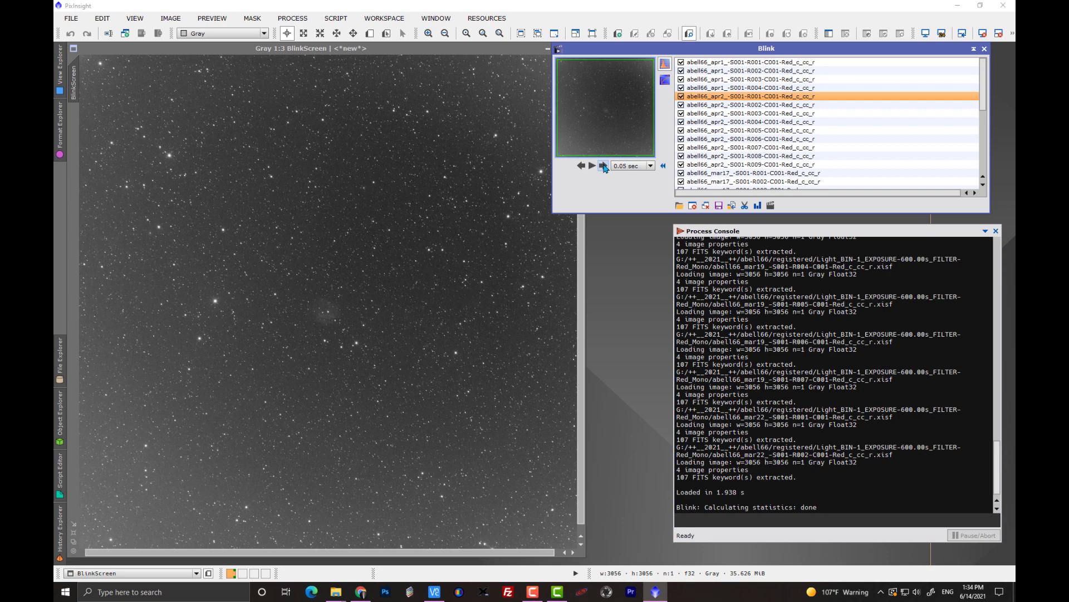
# - Close all Blink images and launch NormalizeScaleGradient from Script > Batch Processing
pyautogui.click(603, 166)
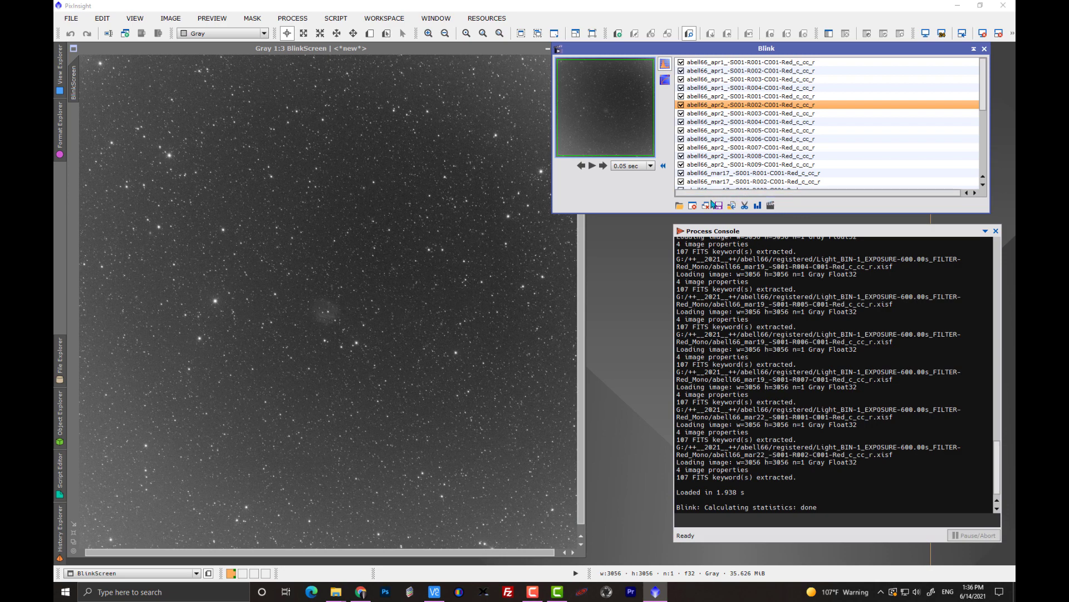
pyautogui.click(706, 206)
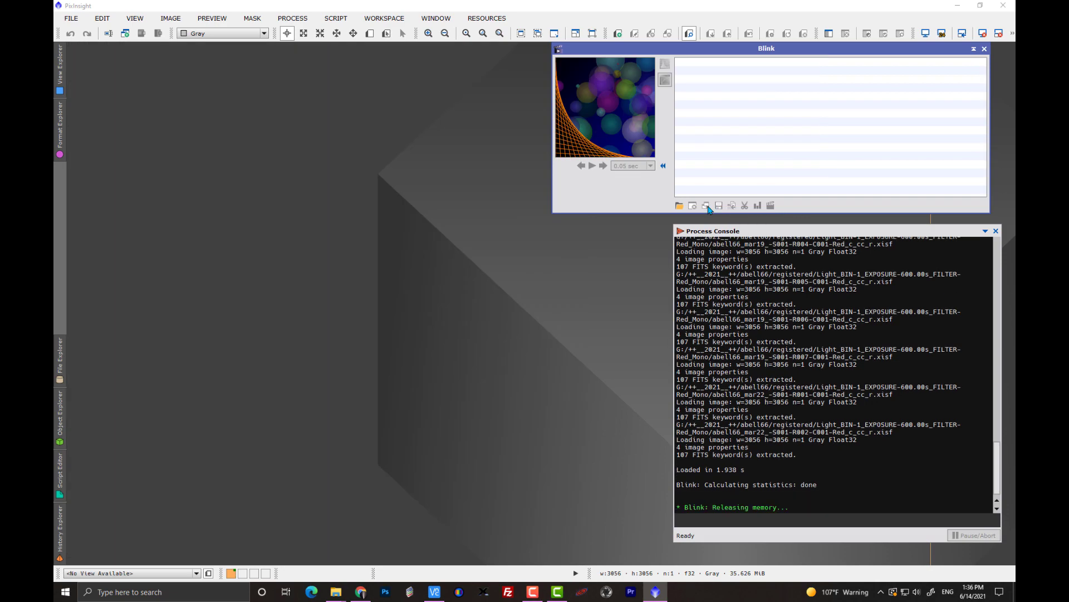
pyautogui.click(337, 20)
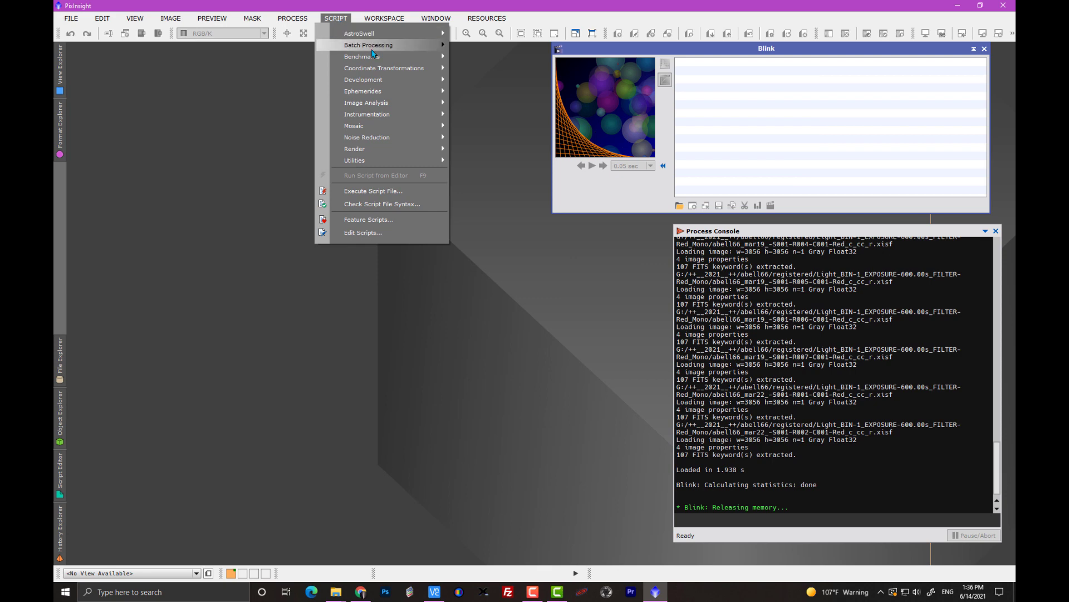
pyautogui.moveTo(391, 47)
pyautogui.click(518, 151)
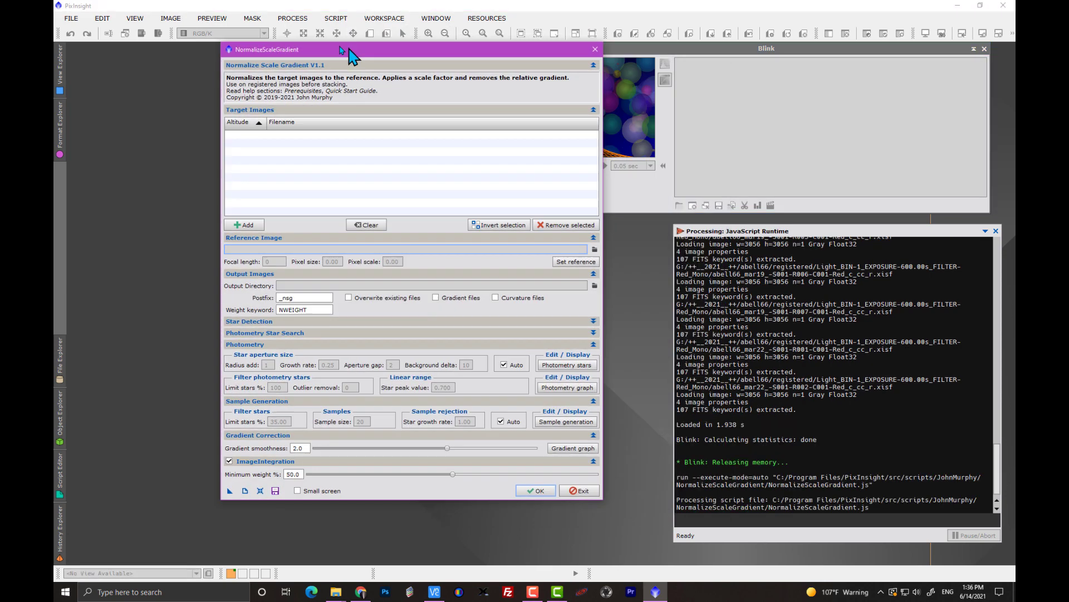
pyautogui.moveTo(341, 49); pyautogui.dragTo(331, 47)
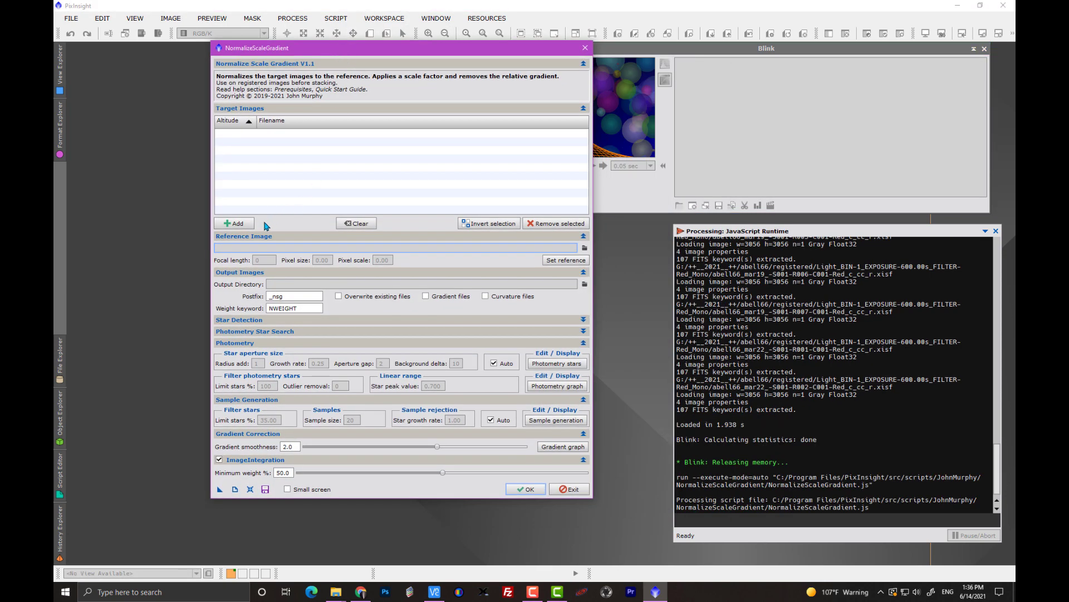
# - Add all registered frames from the Light_BIN-1 Red_Mono folder as target images
pyautogui.click(247, 227)
pyautogui.click(249, 231)
pyautogui.hotkey('ctrl', 'a')
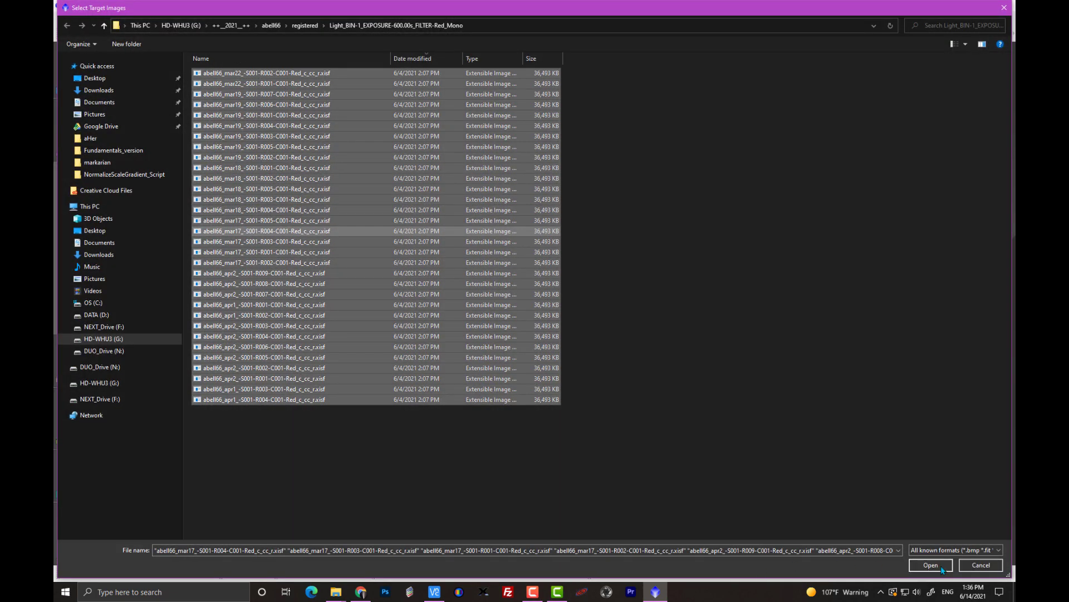
pyautogui.click(939, 567)
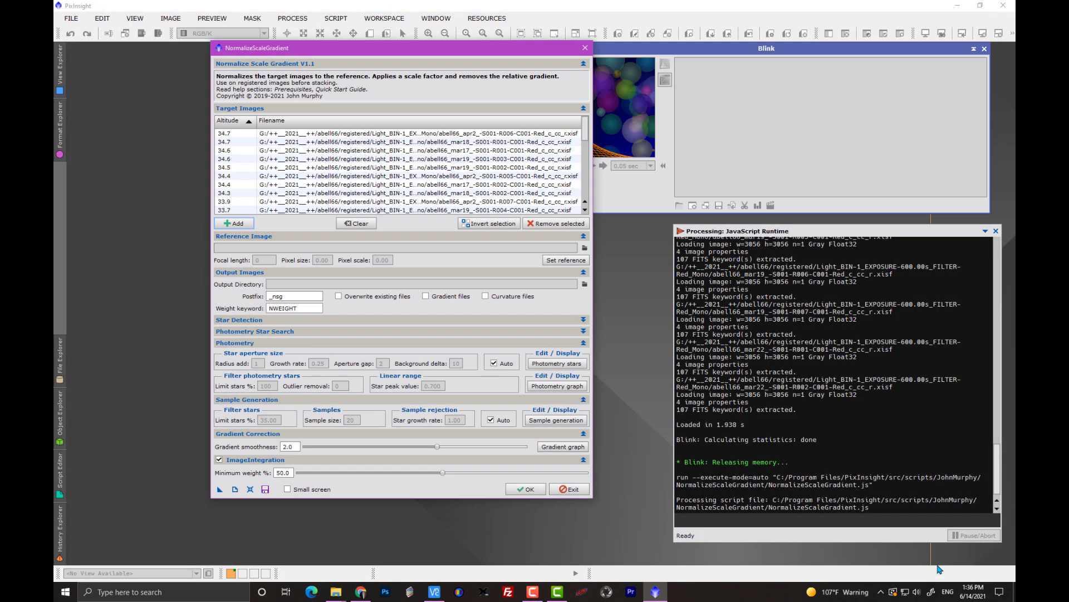
pyautogui.click(579, 260)
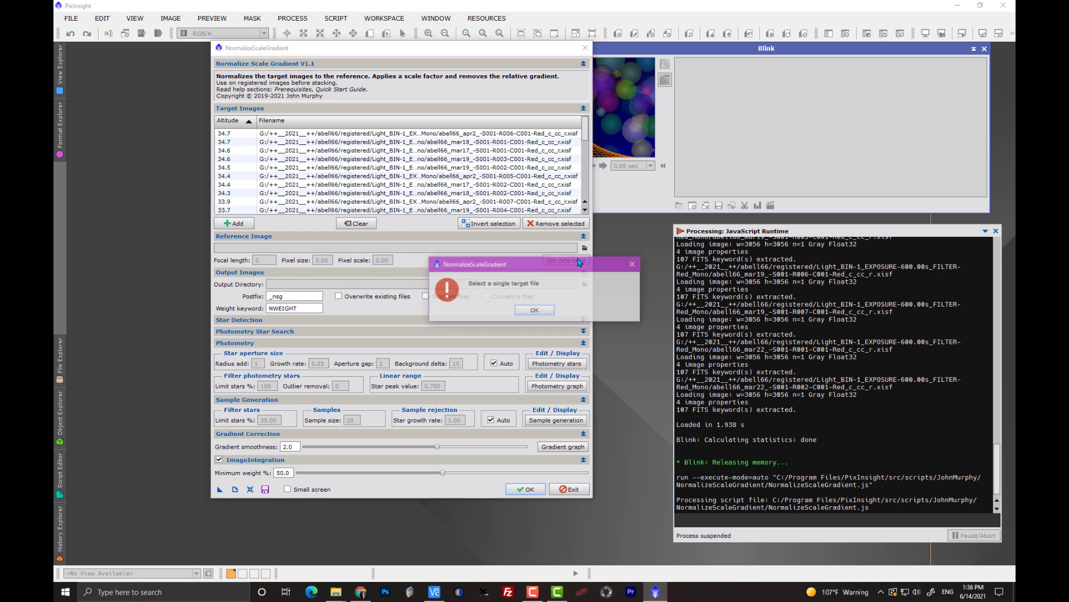
# - Dismiss the single-file warning and sort the target frames by altitude
pyautogui.click(536, 313)
pyautogui.click(426, 160)
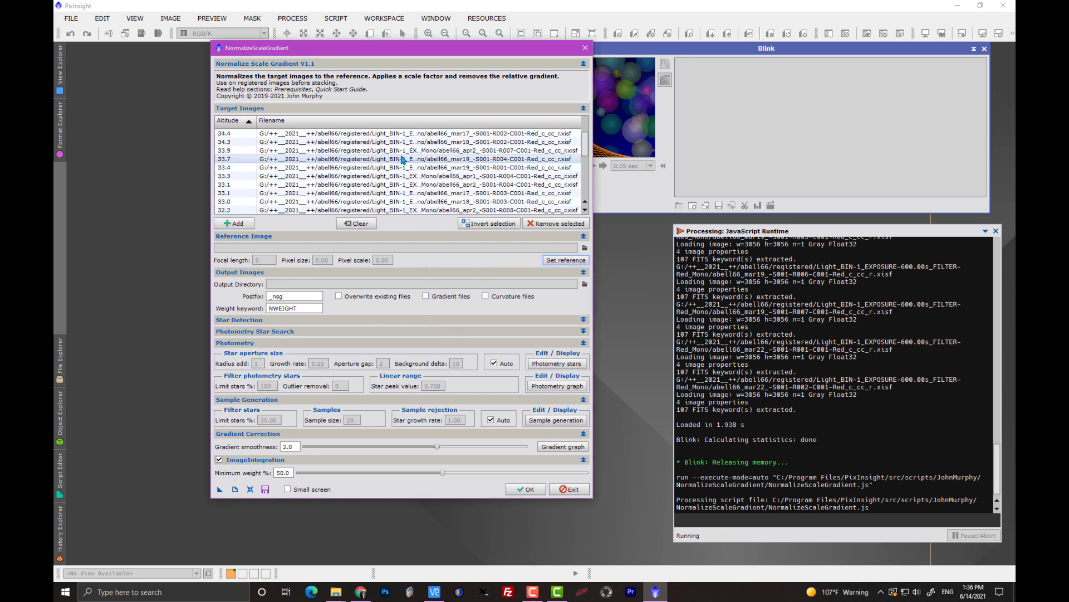
pyautogui.click(225, 122)
pyautogui.scroll(-5, 237, 173)
pyautogui.scroll(3, 239, 192)
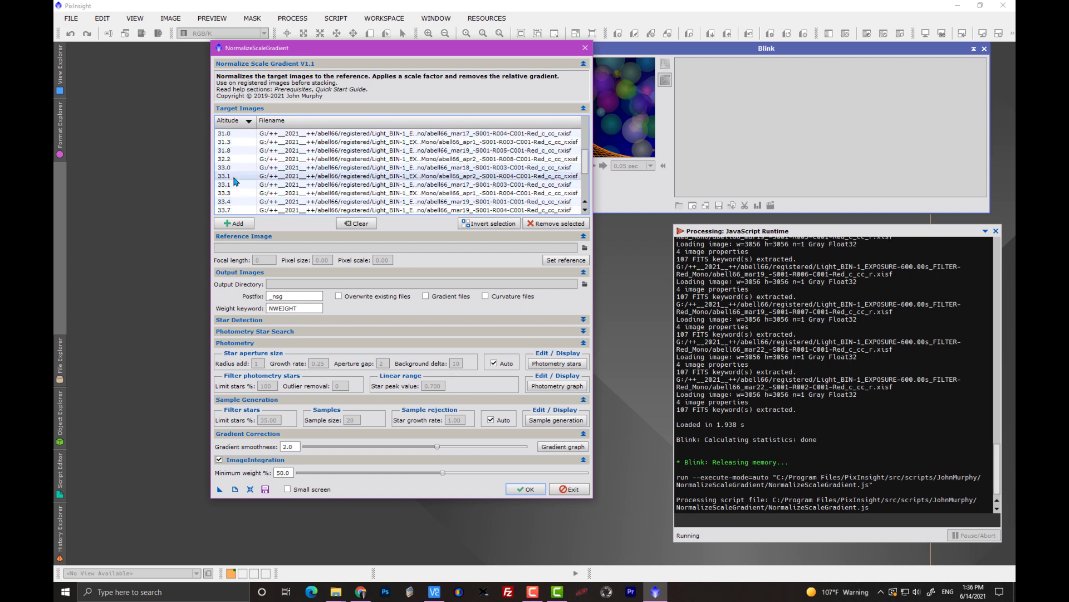
# - Sort the targets by filename and select the apr2 R002 frame at altitude 27.9
pyautogui.click(295, 121)
pyautogui.scroll(-1, 397, 138)
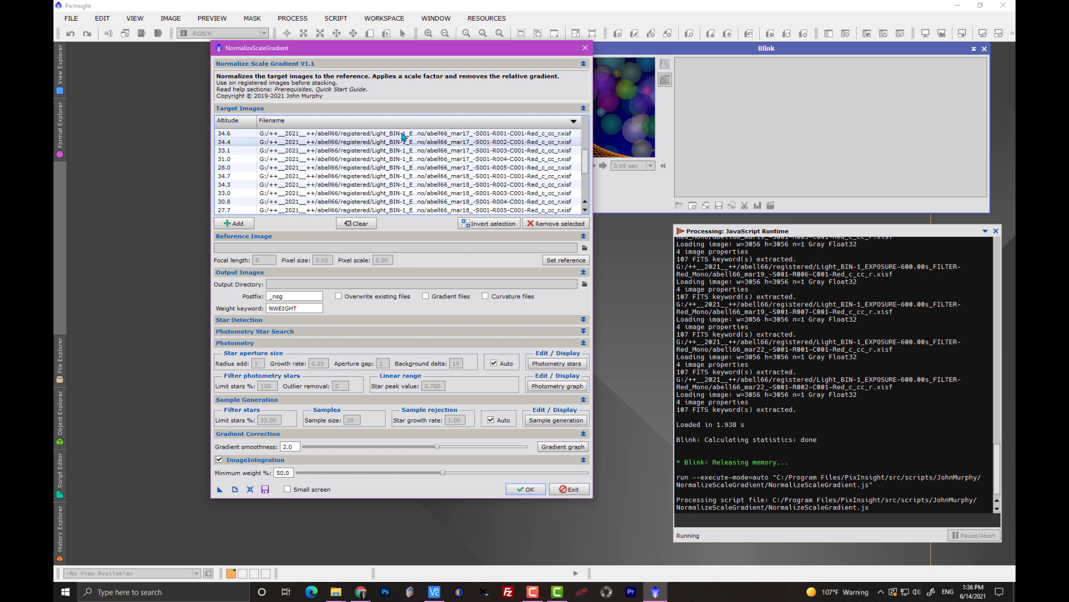
pyautogui.scroll(-2, 397, 138)
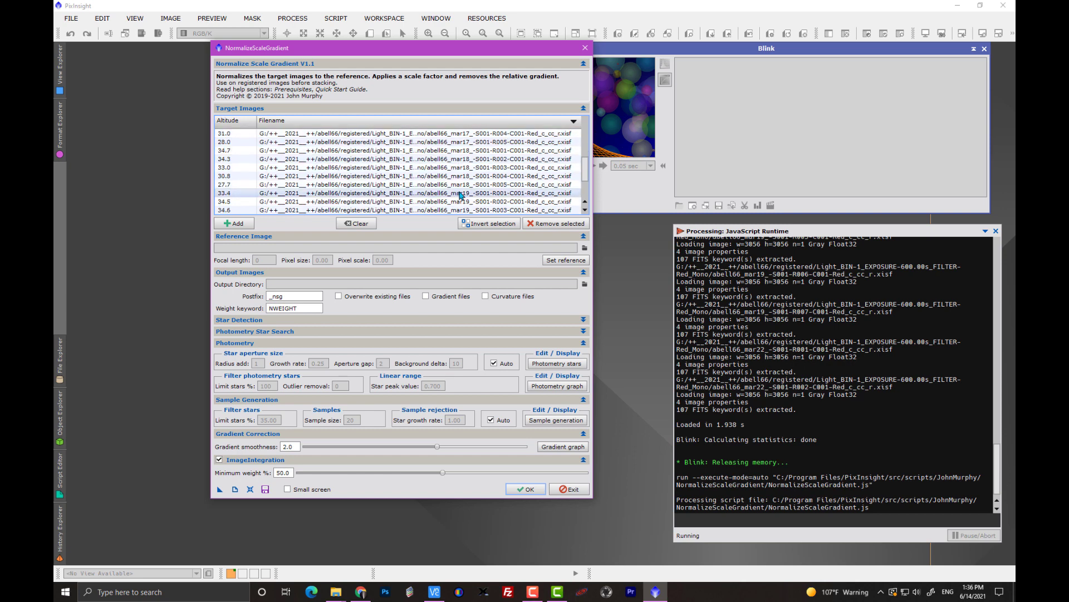
pyautogui.scroll(6, 472, 196)
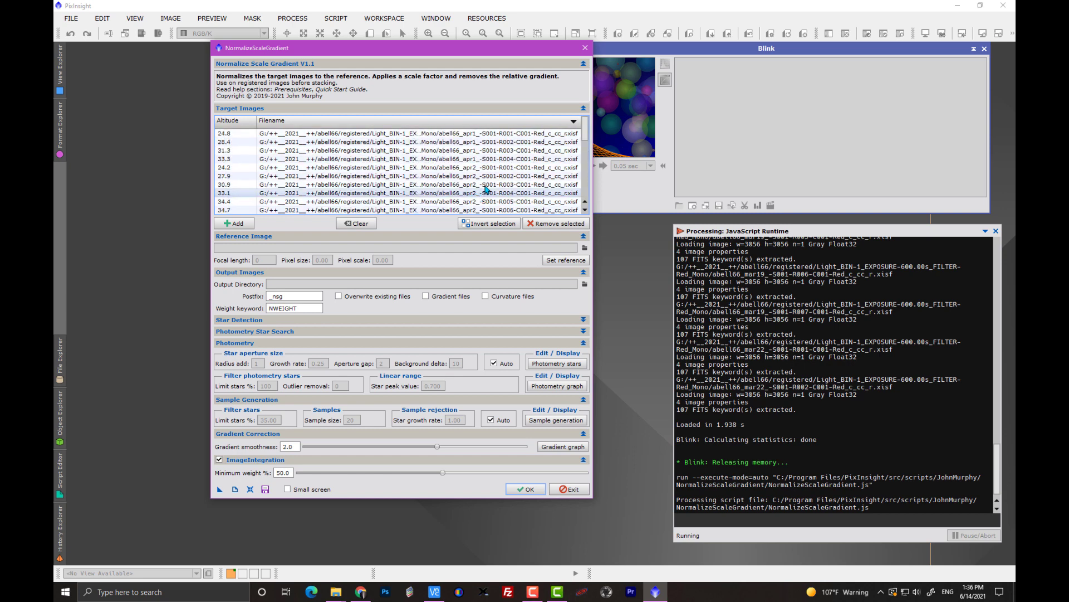
pyautogui.click(512, 179)
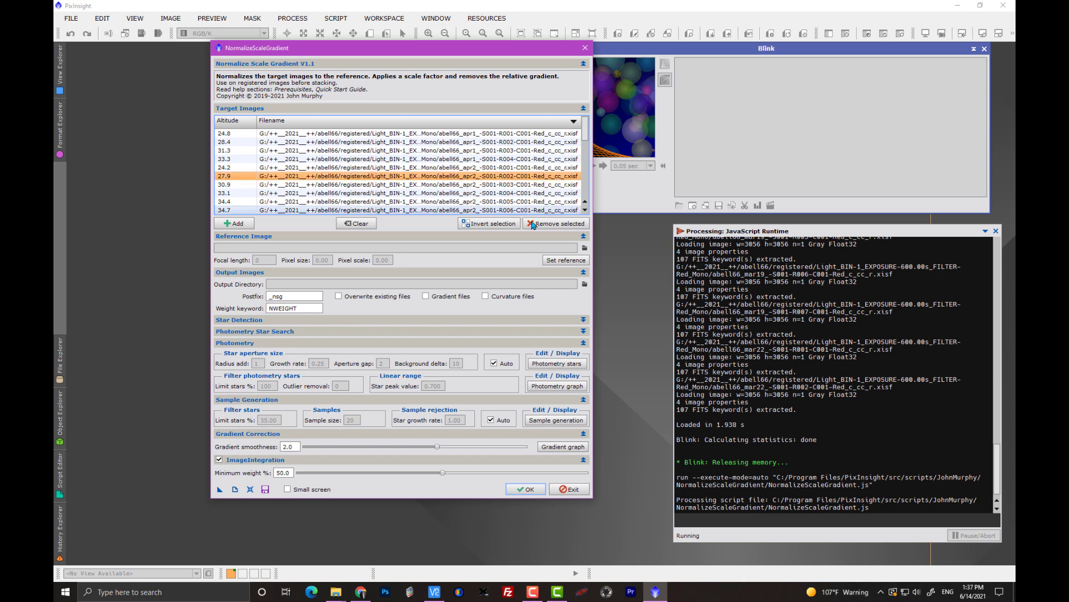
# - Set apr2 R002 as reference with focal length 500 mm and pixel size 12.0
pyautogui.click(566, 260)
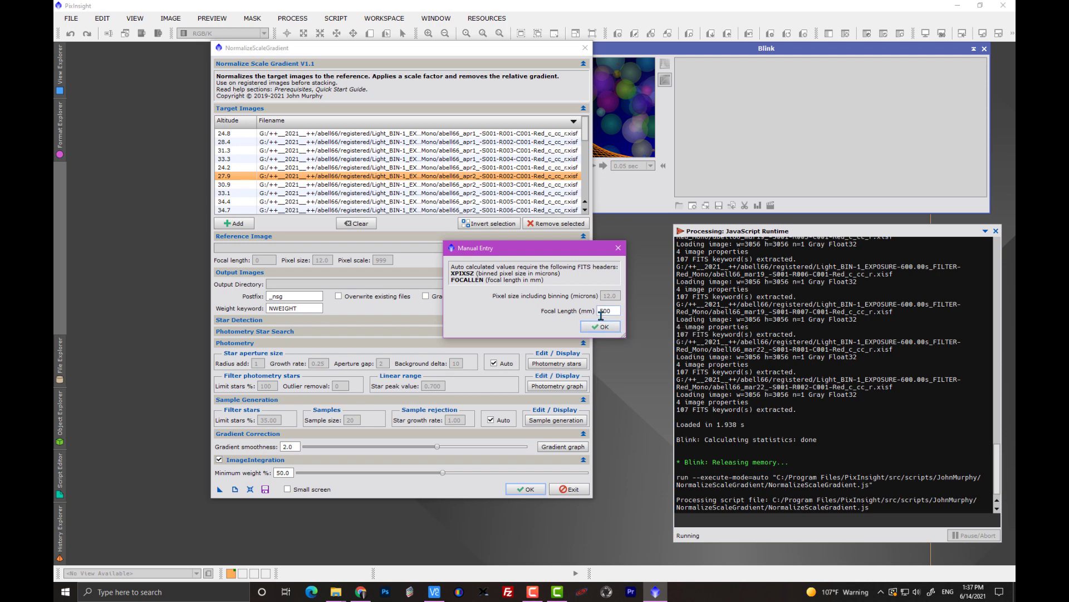
pyautogui.doubleClick(614, 314)
pyautogui.click(588, 330)
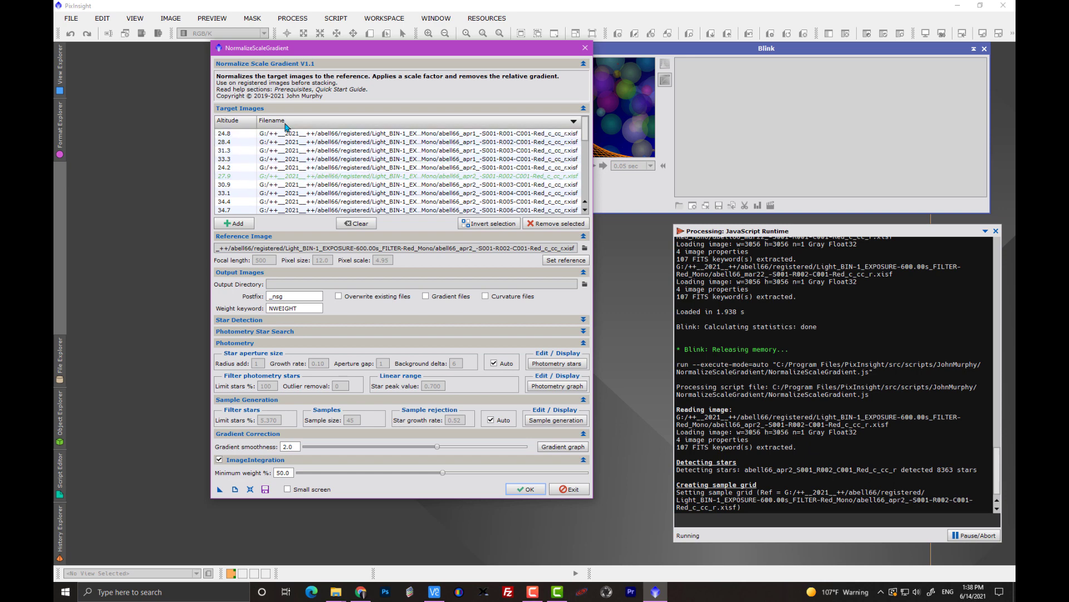
# - Re-sort the target frames by altitude and scroll through the list
pyautogui.click(243, 125)
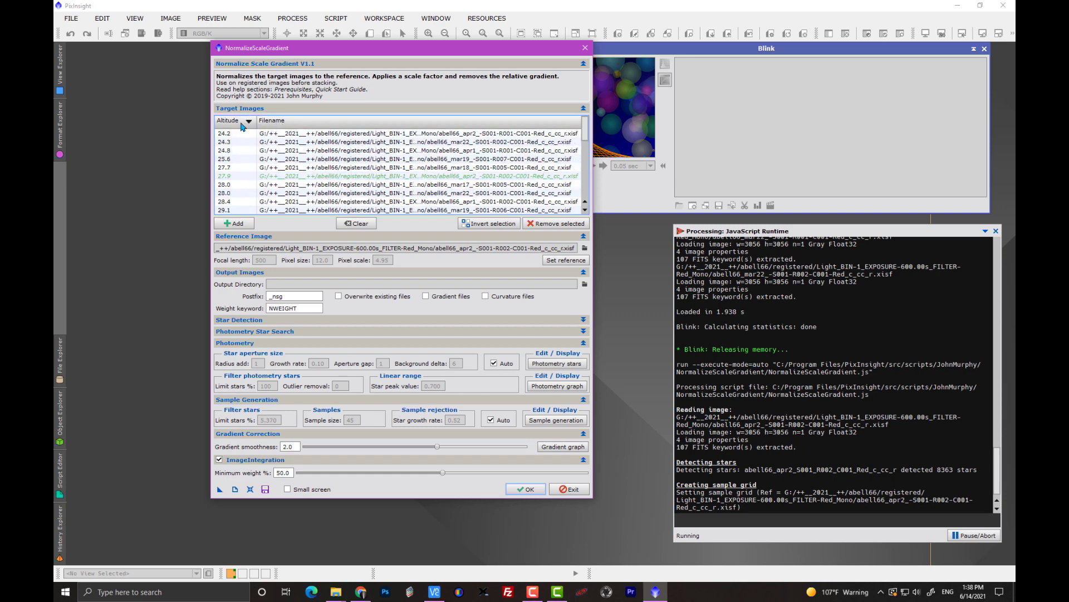
pyautogui.scroll(-2, 245, 176)
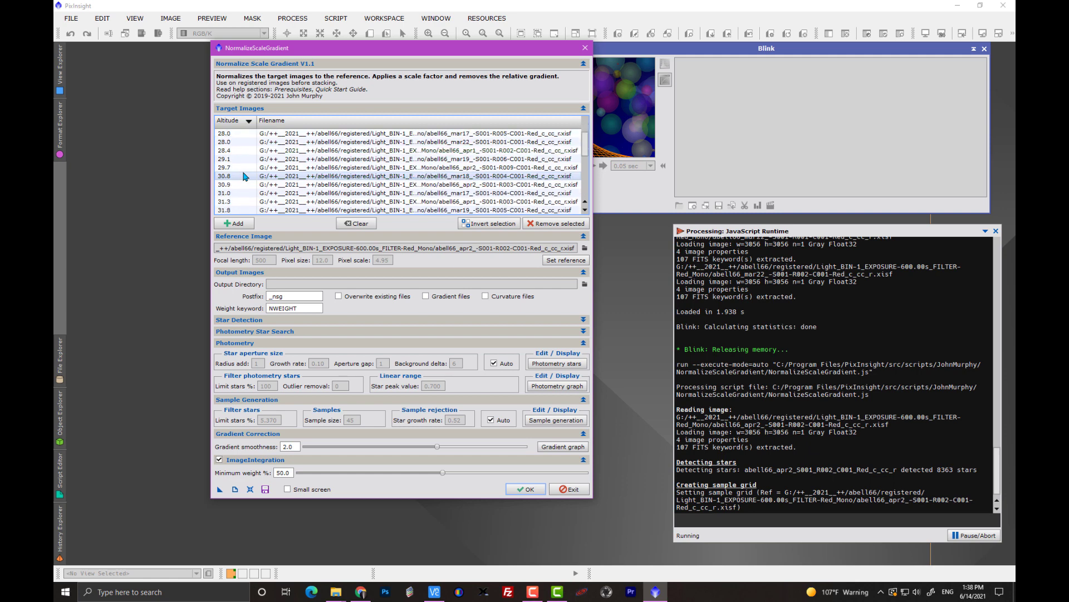
pyautogui.scroll(2, 243, 176)
pyautogui.scroll(-10, 249, 198)
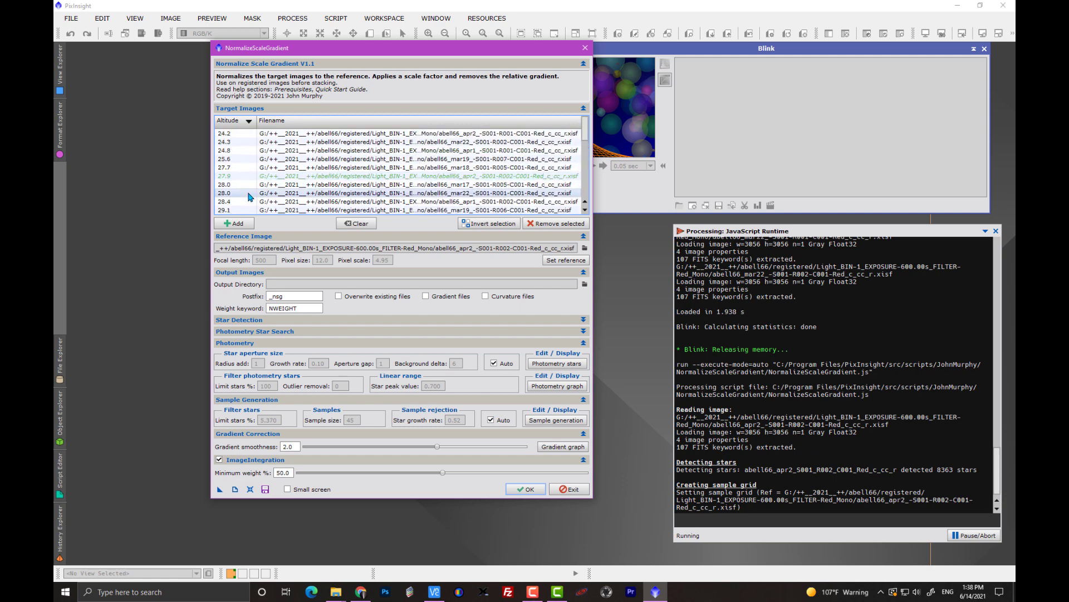
pyautogui.scroll(10, 249, 198)
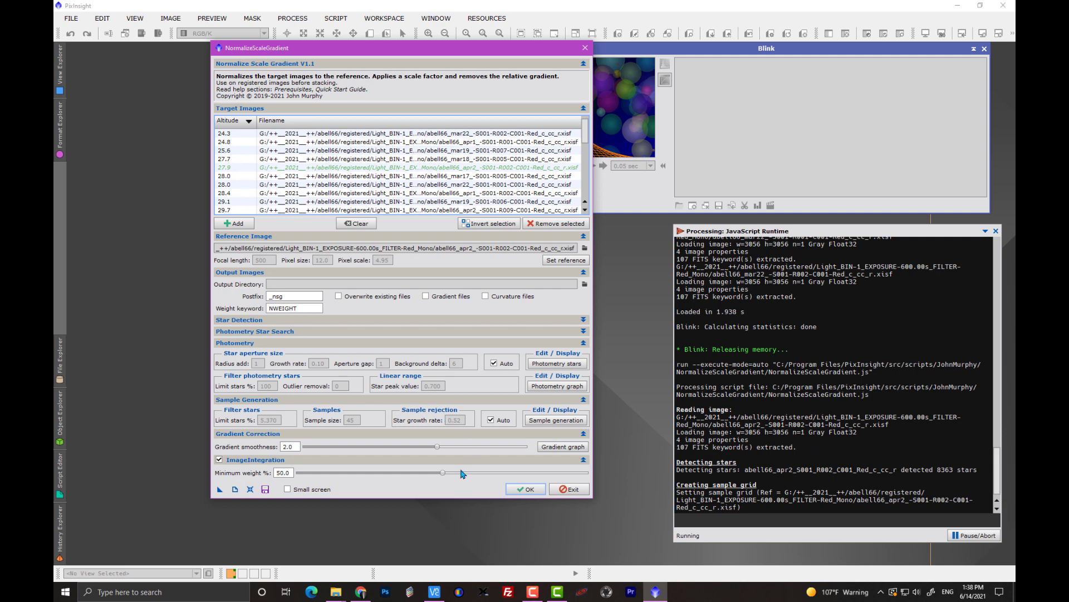
pyautogui.moveTo(463, 473)
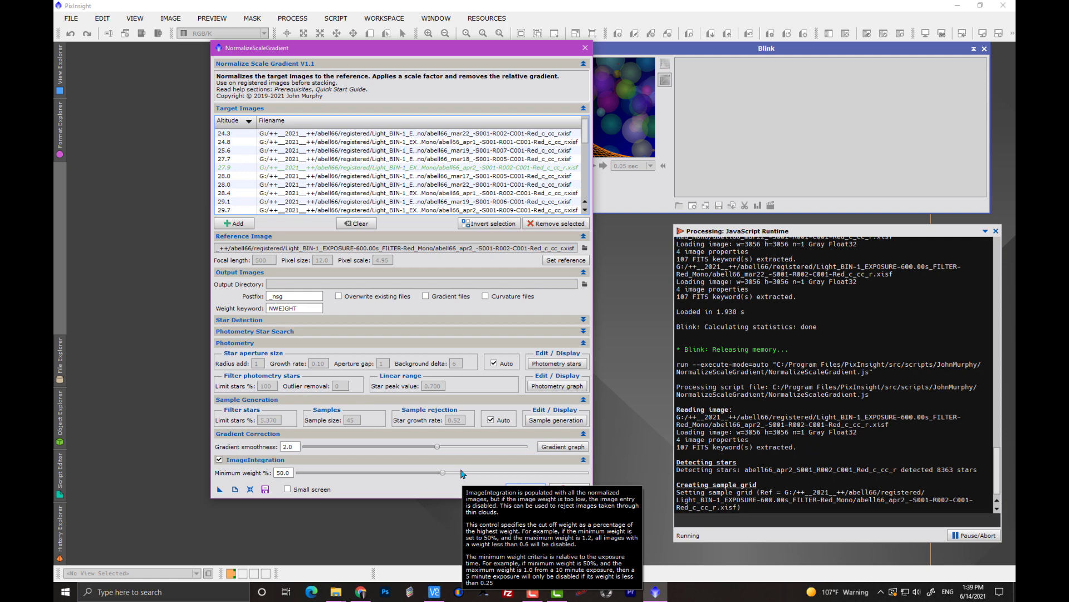
# - Expand Star Detection and check the stars detected in the reference image
pyautogui.click(262, 322)
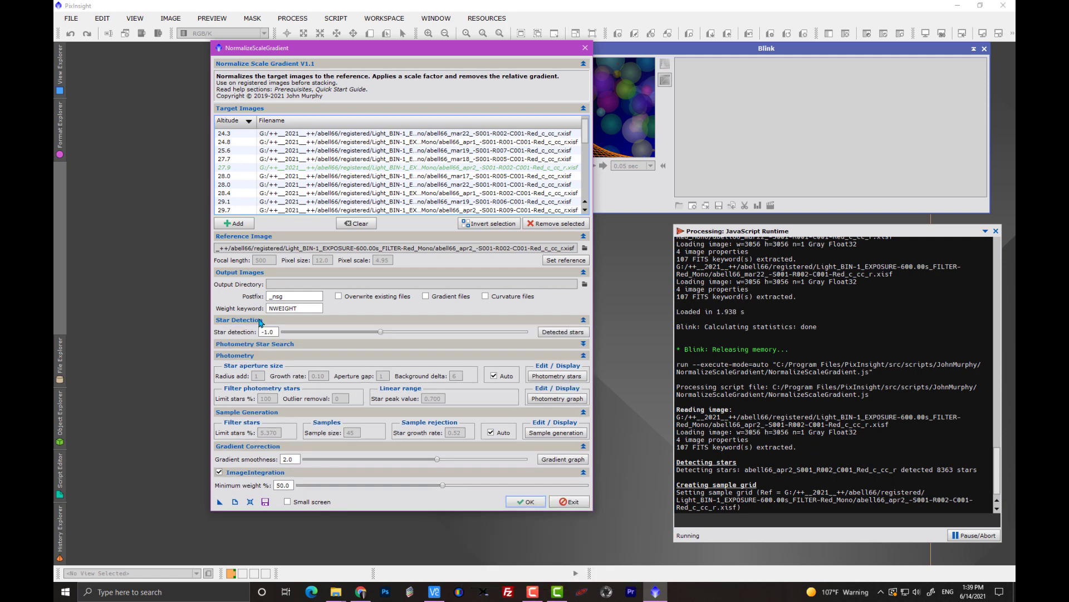
pyautogui.click(569, 334)
pyautogui.click(550, 310)
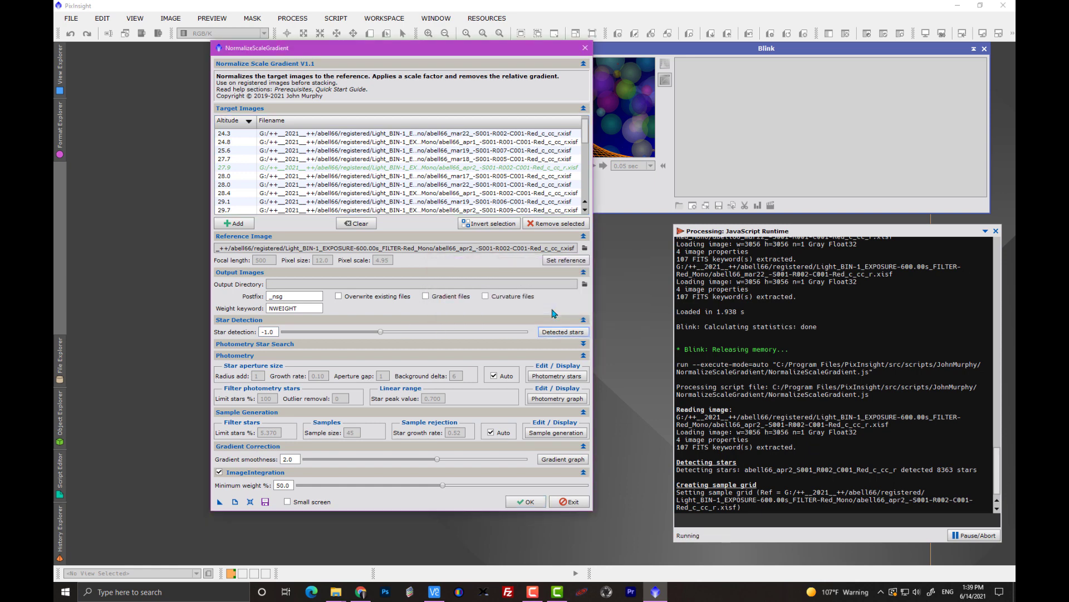
# - Select the mar19 R007 frame at altitude 25.6 and close the detected-stars preview
pyautogui.click(479, 151)
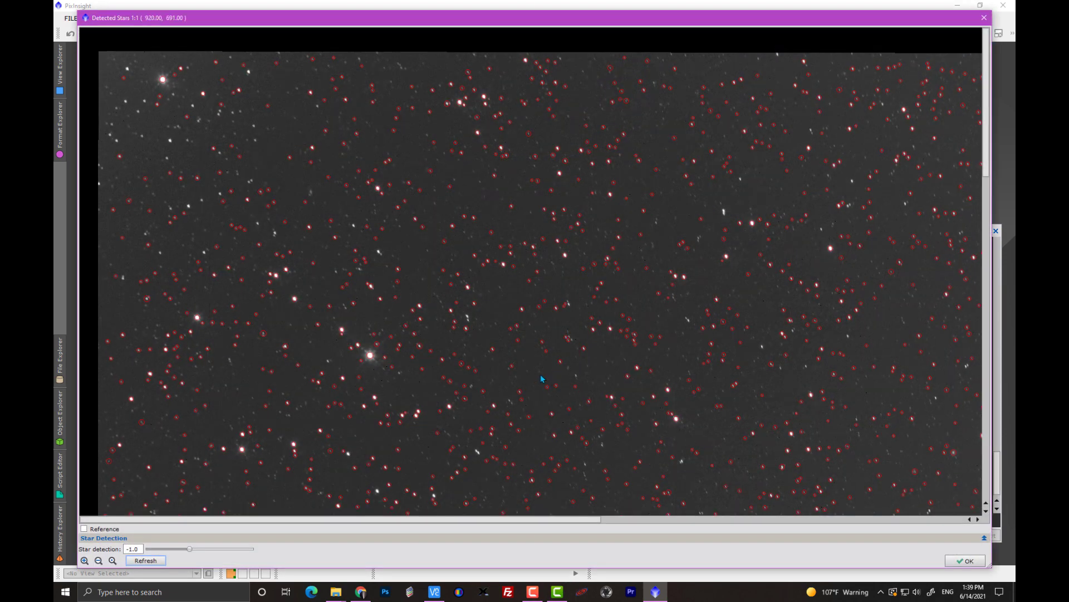
pyautogui.scroll(1, 542, 379)
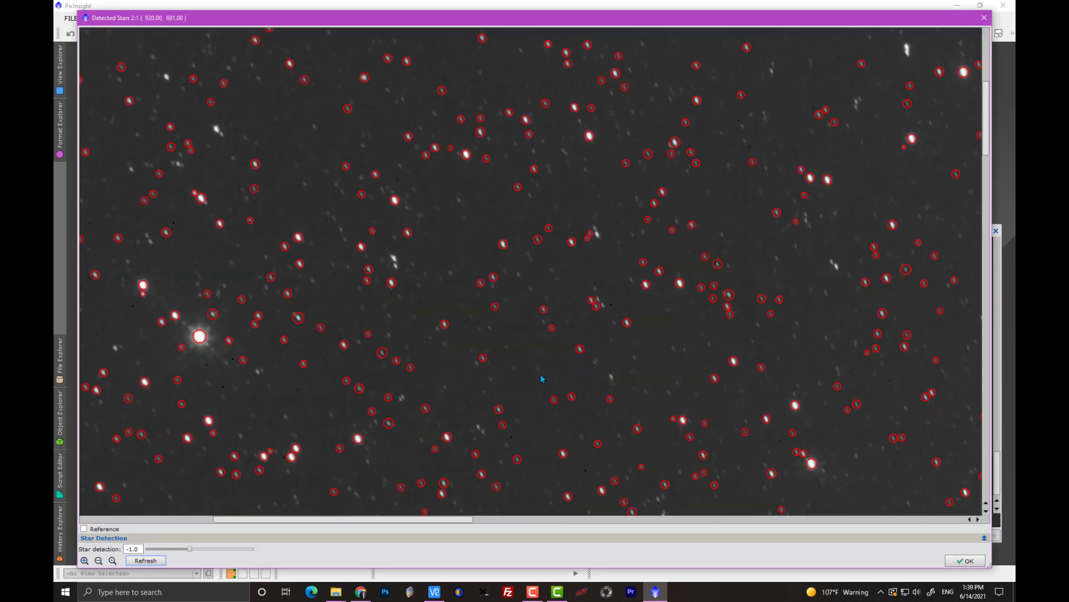
pyautogui.scroll(-3, 542, 378)
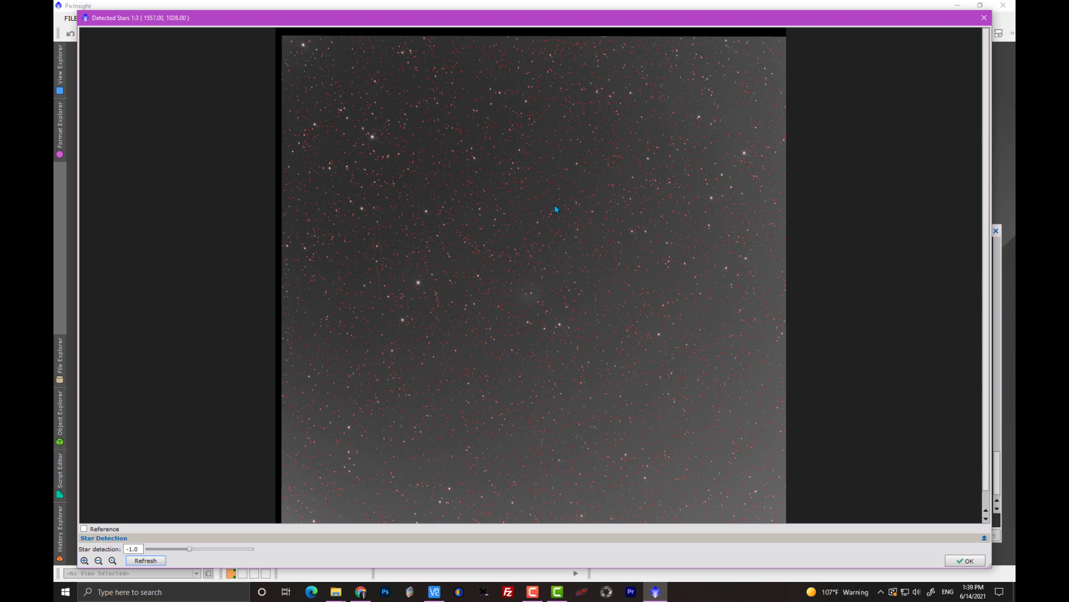
pyautogui.click(984, 19)
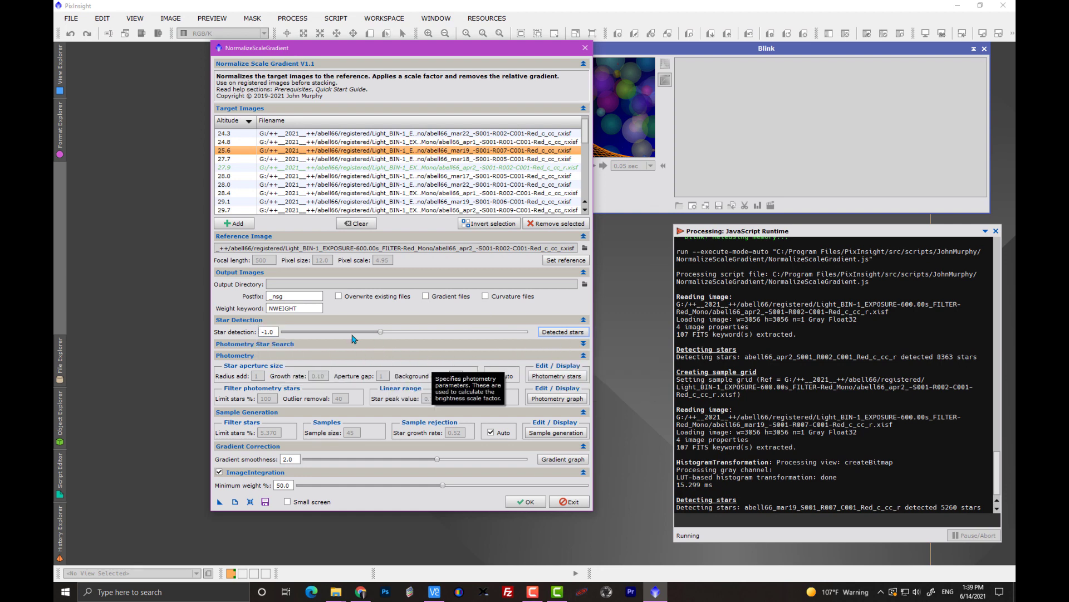
# - Tidy the star detection and photometry sections, then preview the target frame's photometry stars
pyautogui.click(254, 322)
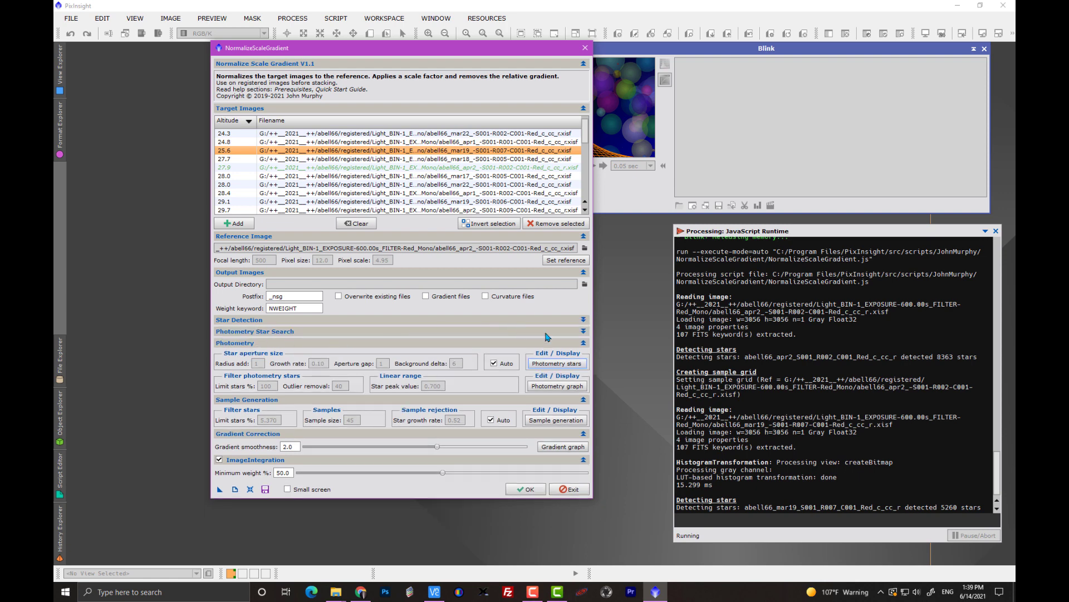
pyautogui.click(502, 344)
pyautogui.click(502, 345)
pyautogui.click(569, 363)
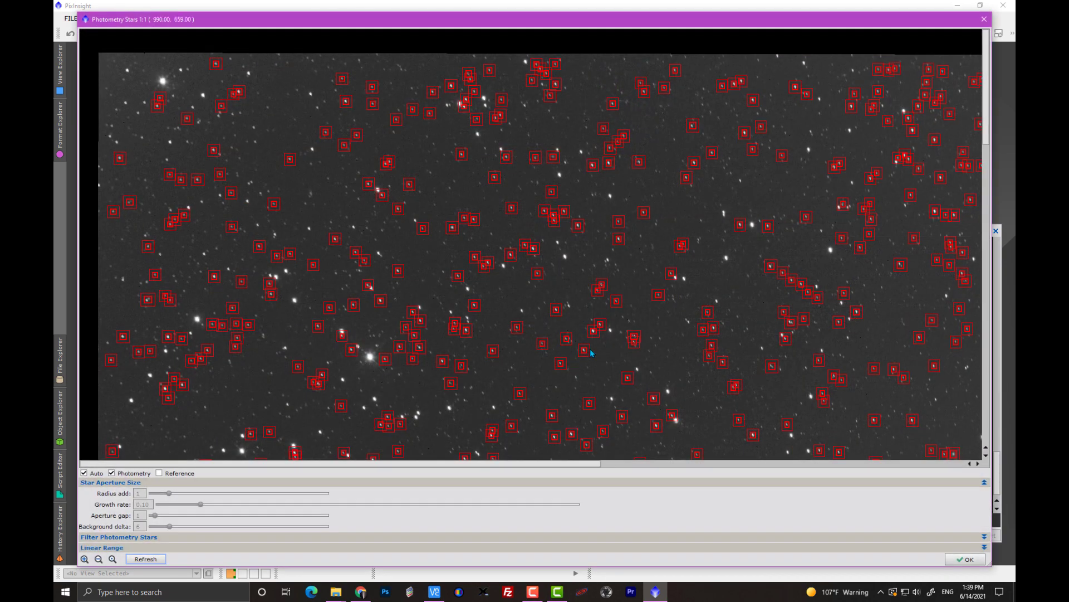
# - Zoom around the star preview and toggle Reference to compare target and reference photometry stars
pyautogui.scroll(-1, 680, 344)
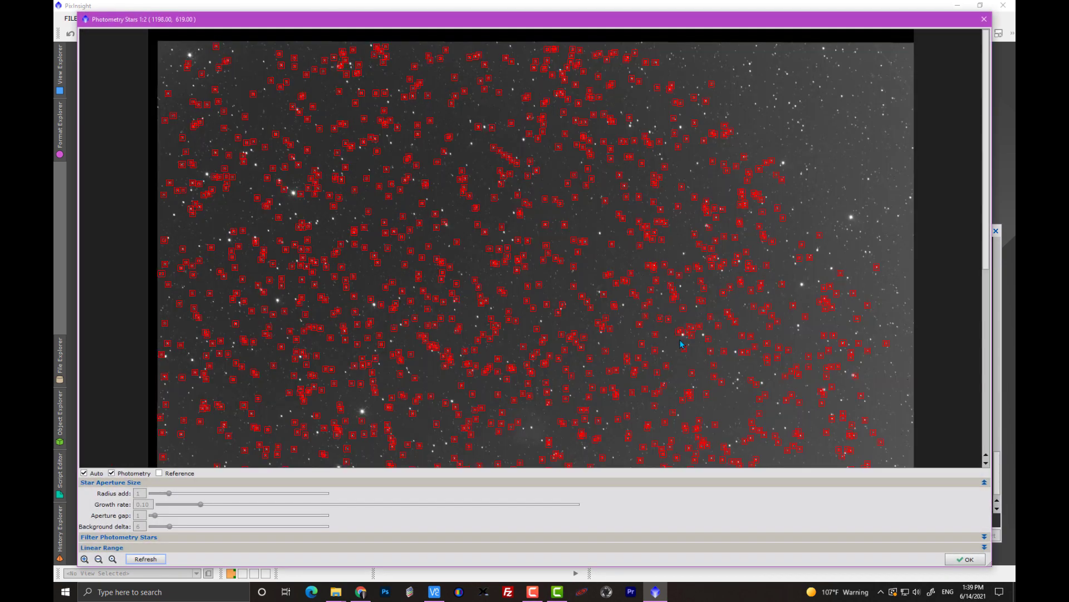
pyautogui.scroll(1, 680, 344)
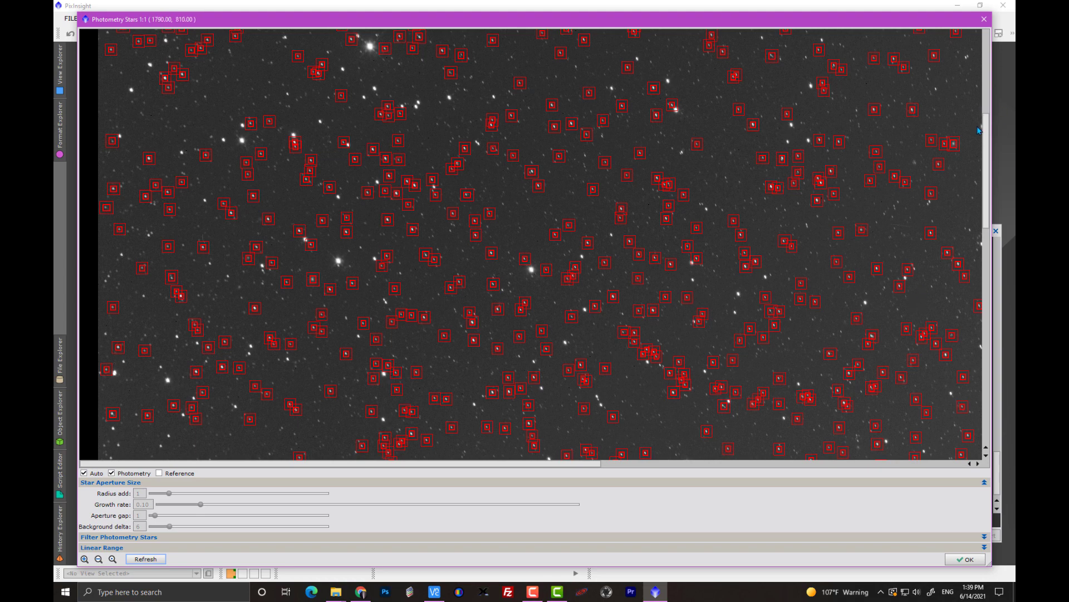
pyautogui.scroll(1, 585, 383)
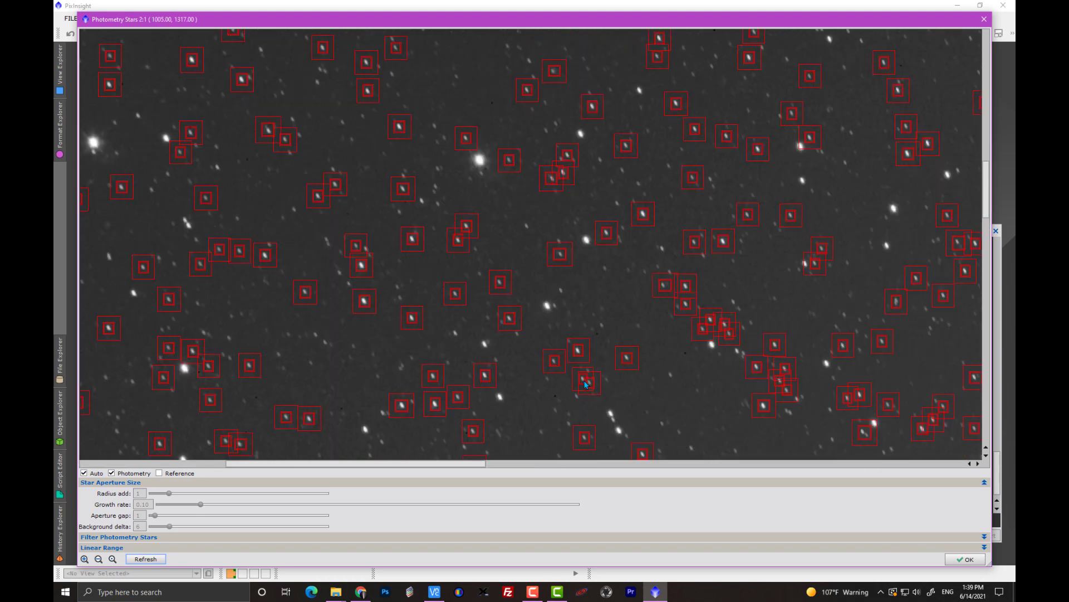
pyautogui.scroll(-2, 681, 423)
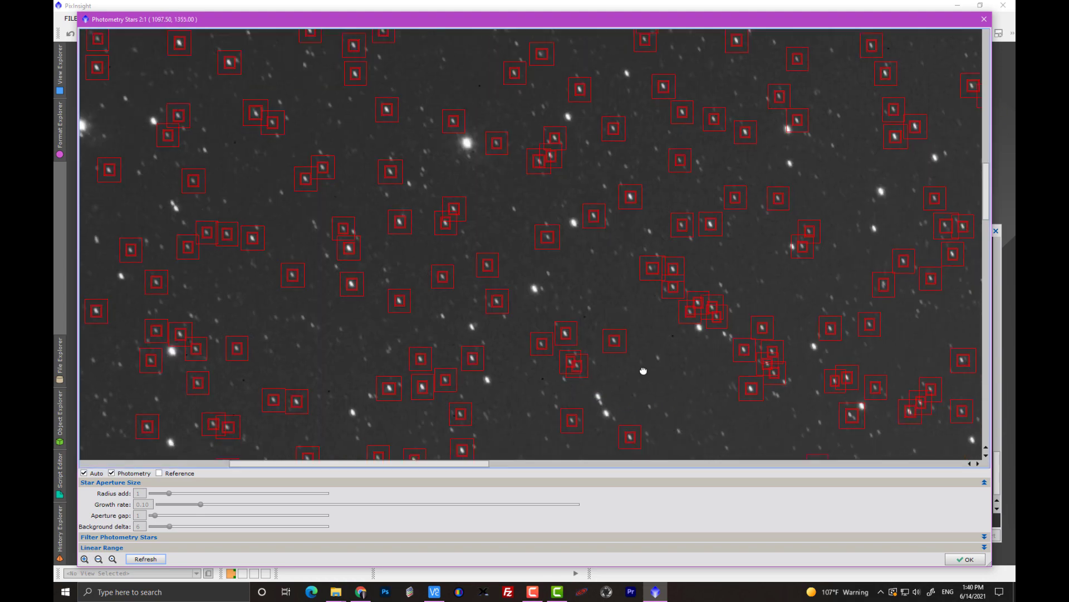
pyautogui.scroll(1, 515, 112)
pyautogui.scroll(1, 540, 304)
pyautogui.scroll(-1, 445, 225)
pyautogui.scroll(1, 405, 288)
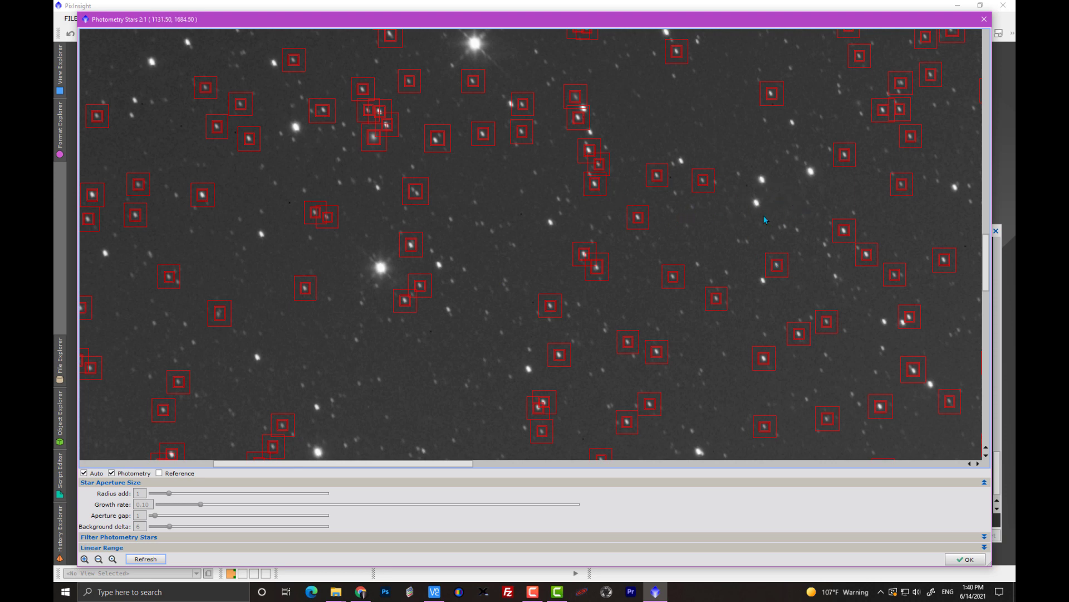
pyautogui.click(160, 473)
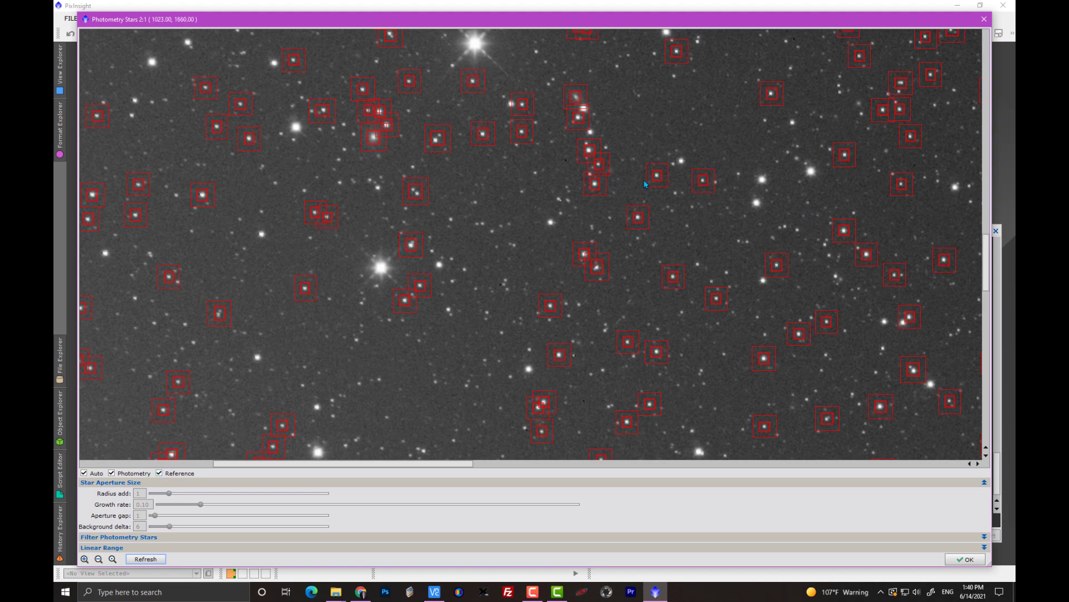
pyautogui.click(159, 474)
pyautogui.click(160, 474)
# - Swap the Photometry Stars preview for the Photometry Graph, moved further left
pyautogui.click(984, 19)
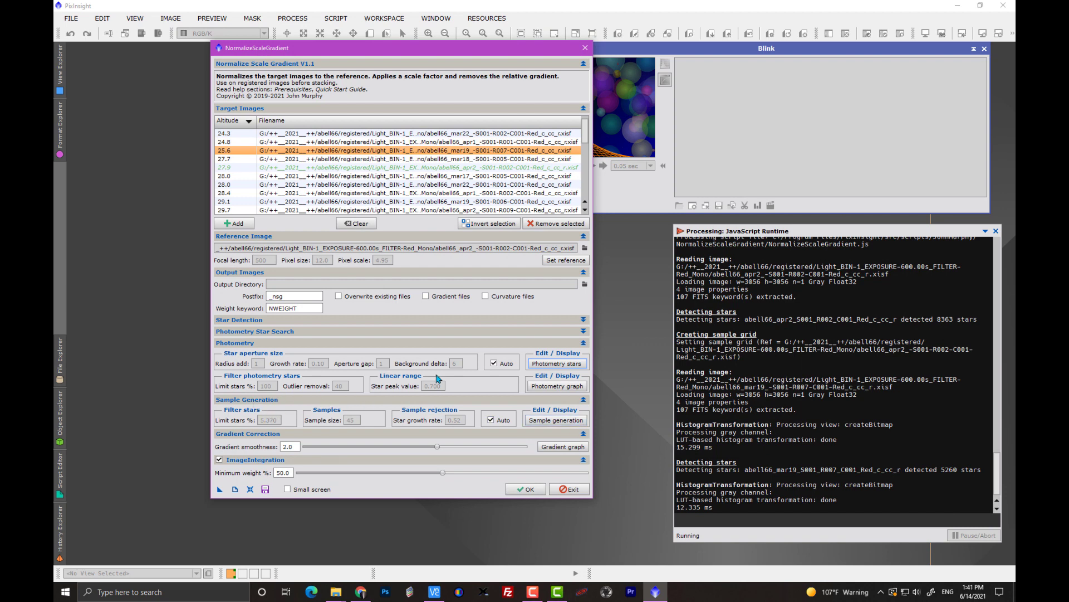
pyautogui.click(550, 387)
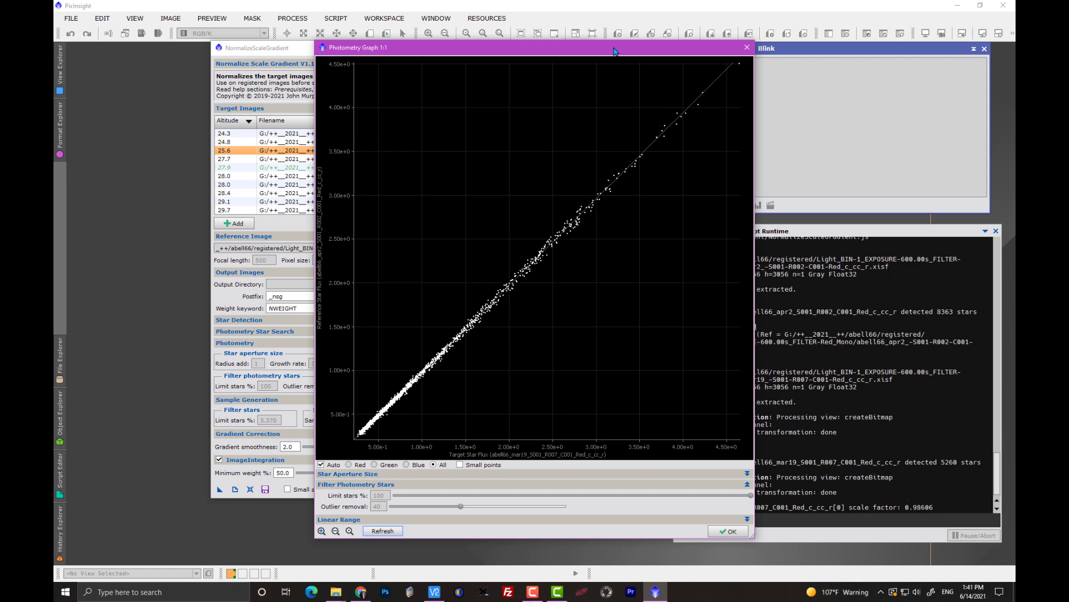
pyautogui.moveTo(615, 49); pyautogui.dragTo(500, 47)
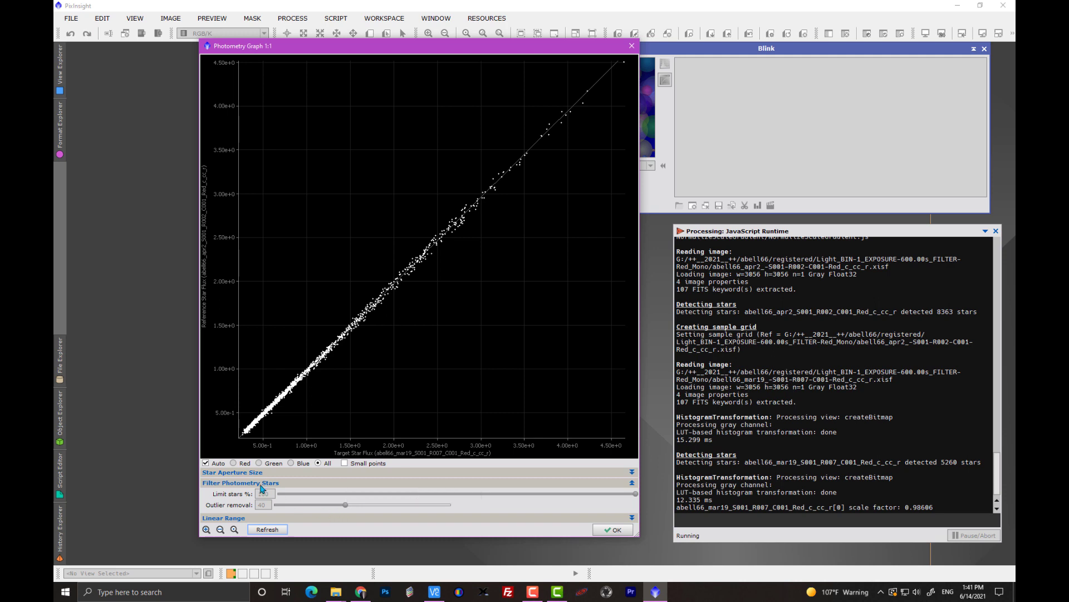
# - Try outlier removal 55 manually, then restore Auto values (outlier removal 40, scale 0.98606)
pyautogui.click(206, 464)
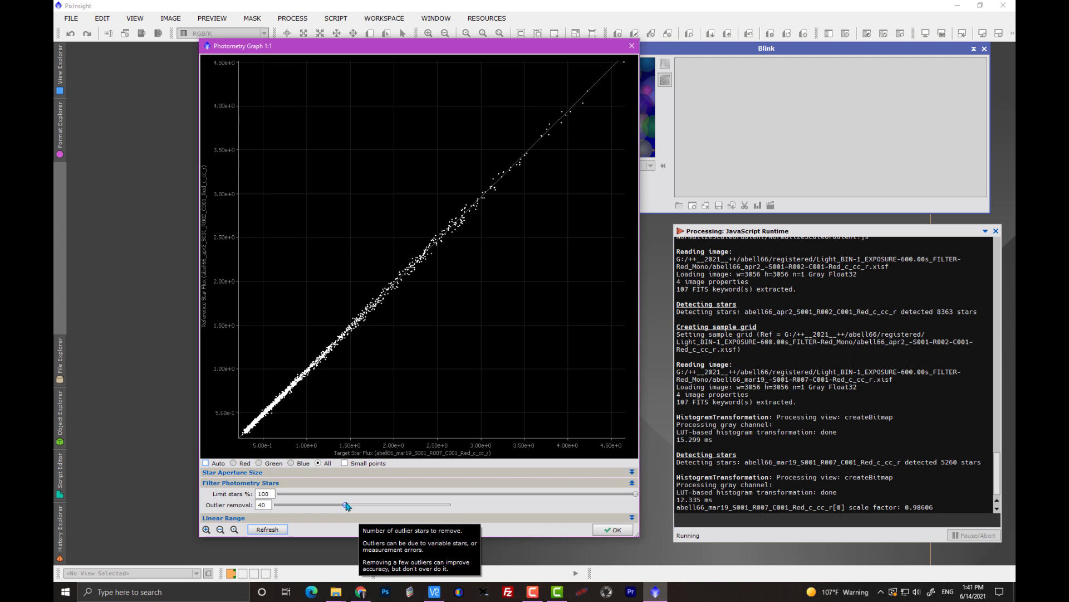
pyautogui.moveTo(346, 506); pyautogui.dragTo(371, 505)
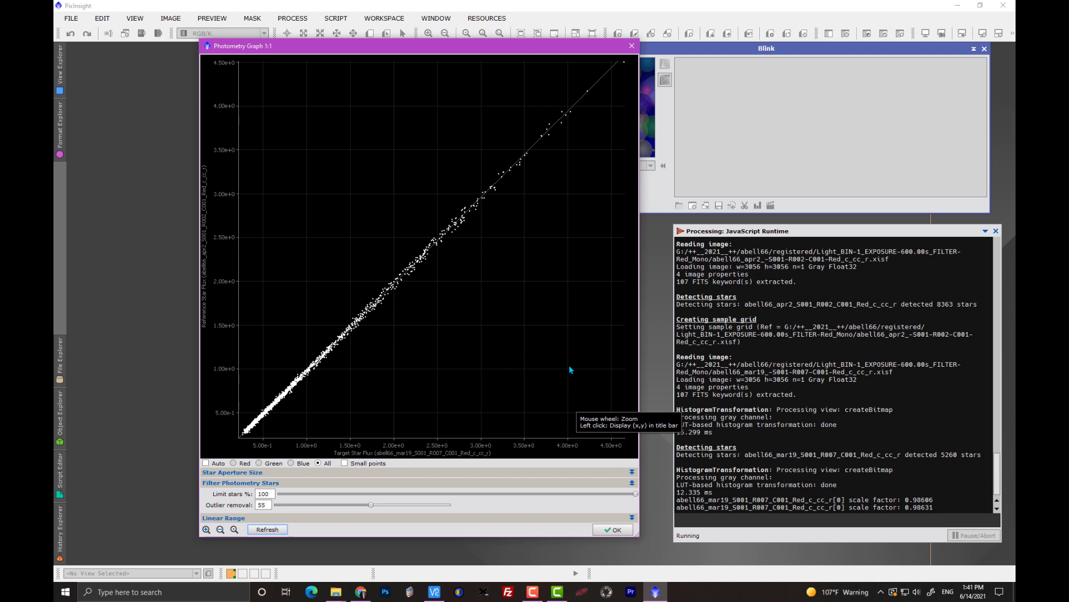
pyautogui.click(205, 463)
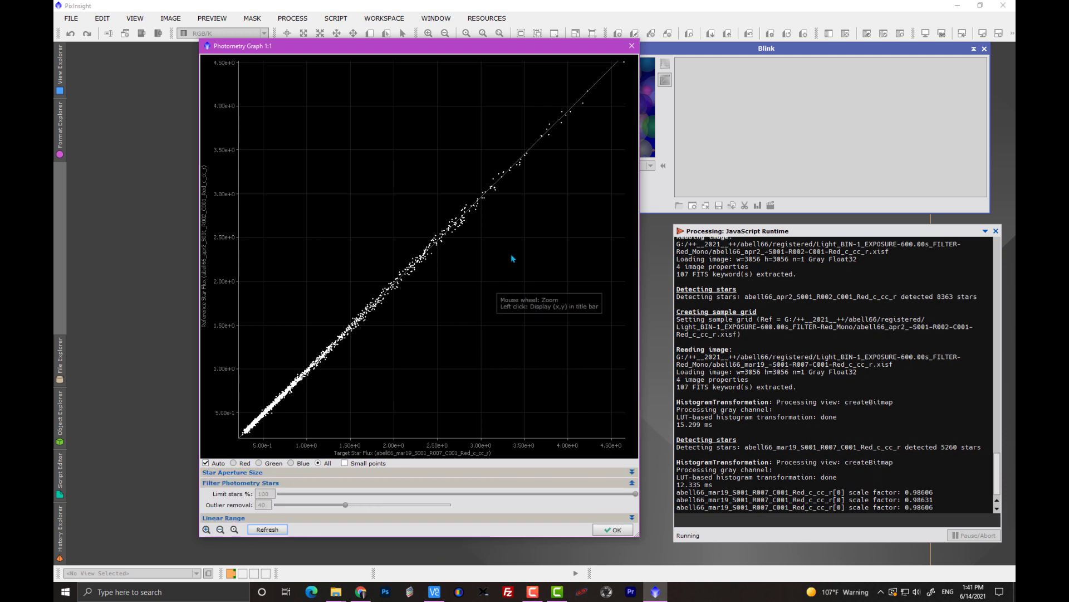
# - Replace the Photometry Graph with the Sample Generation grid, zoomed out to 1:3 over the star field
pyautogui.click(631, 46)
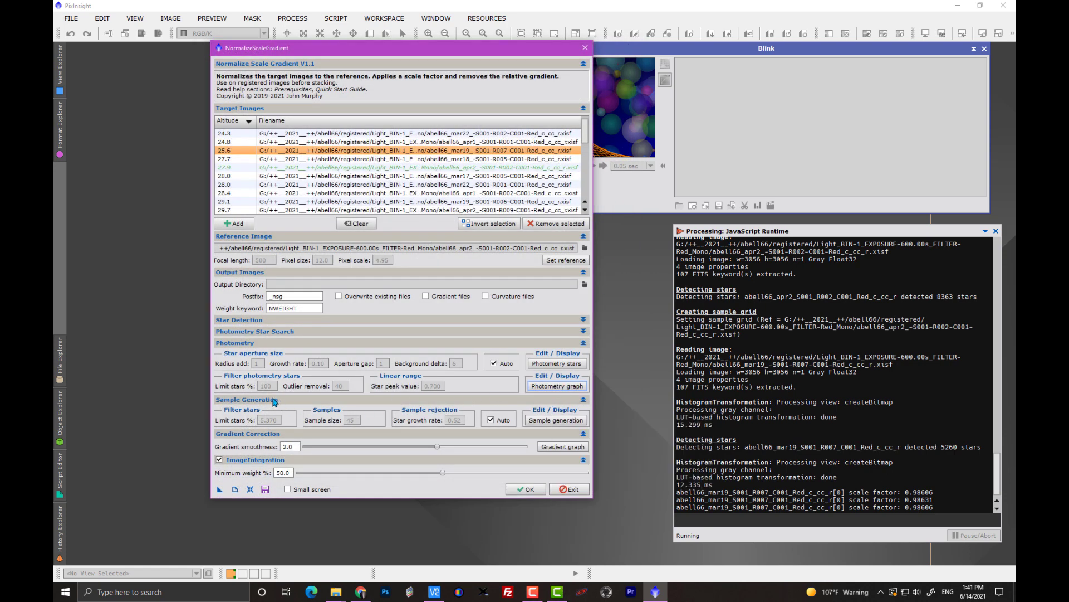
pyautogui.click(556, 424)
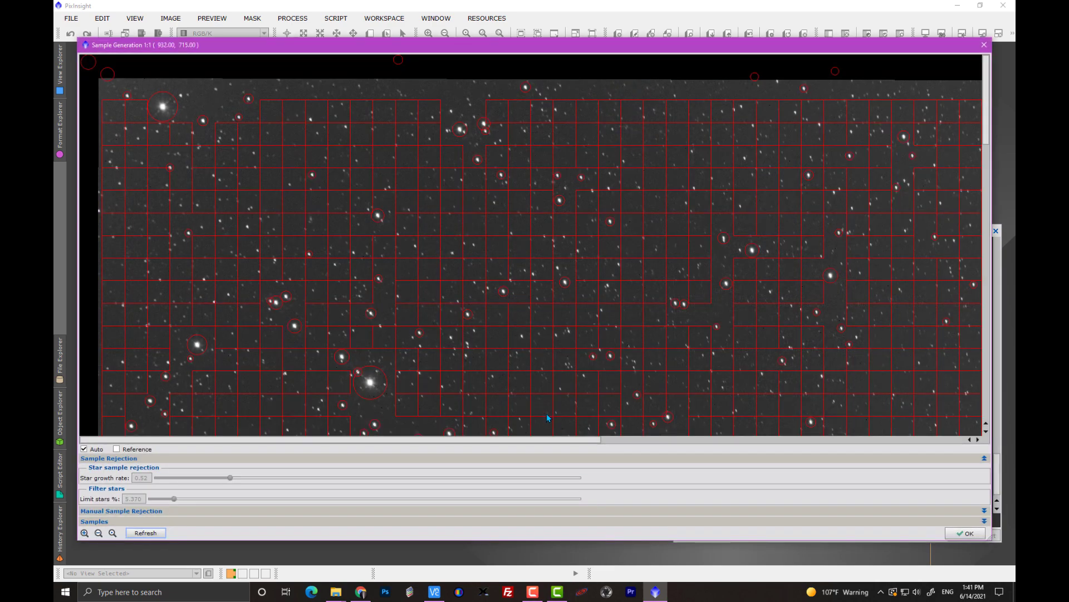
pyautogui.moveTo(986, 129); pyautogui.dragTo(992, 283)
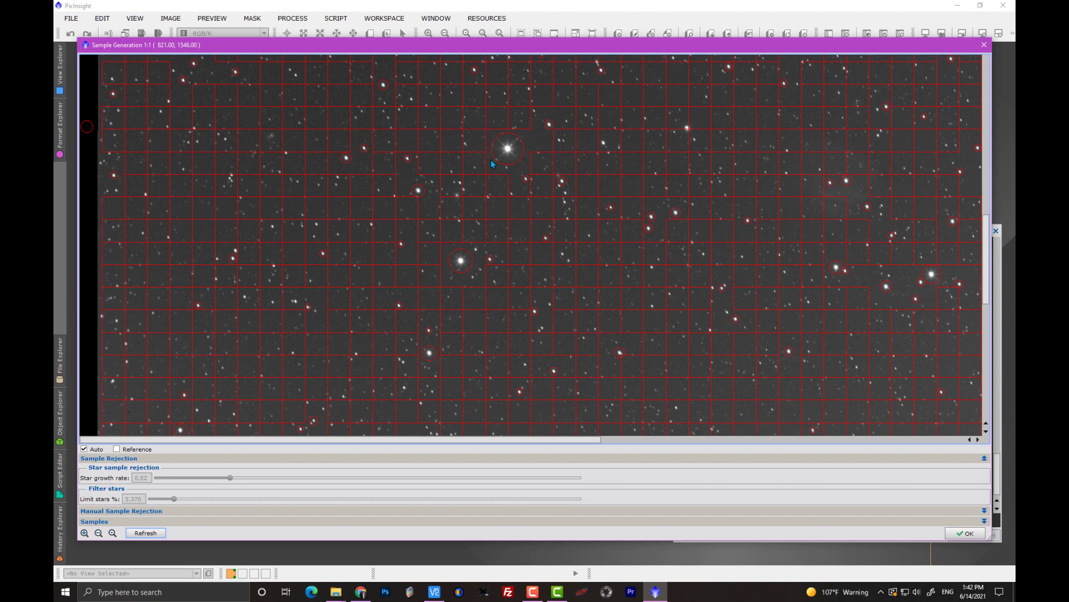
pyautogui.scroll(-2, 584, 283)
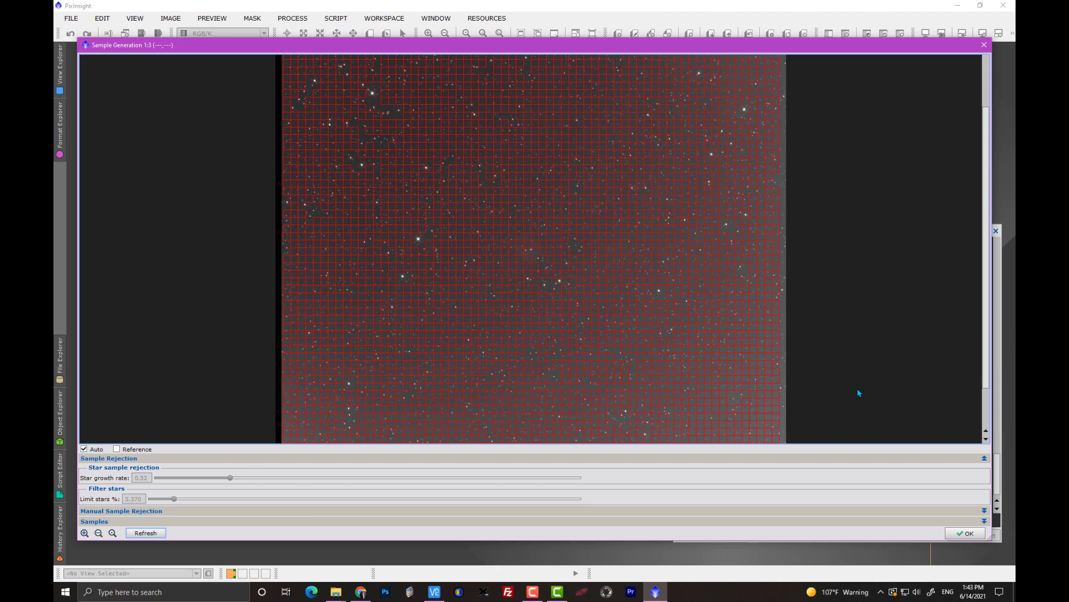
pyautogui.click(965, 533)
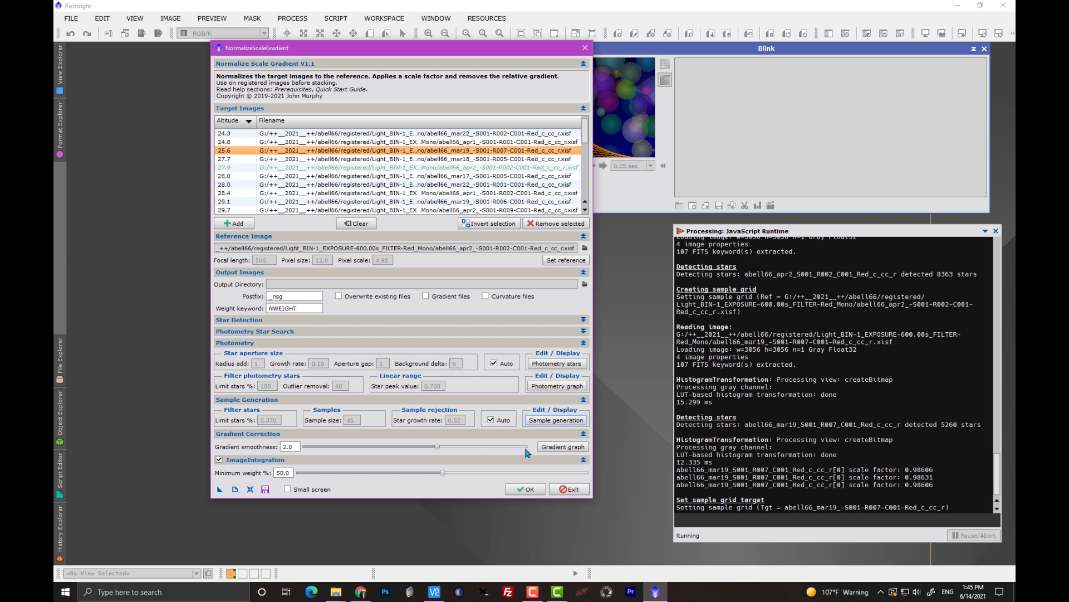
# - Show the target frame's Gradient Graph, reposition it, and expand the Gradient Path settings
pyautogui.click(563, 447)
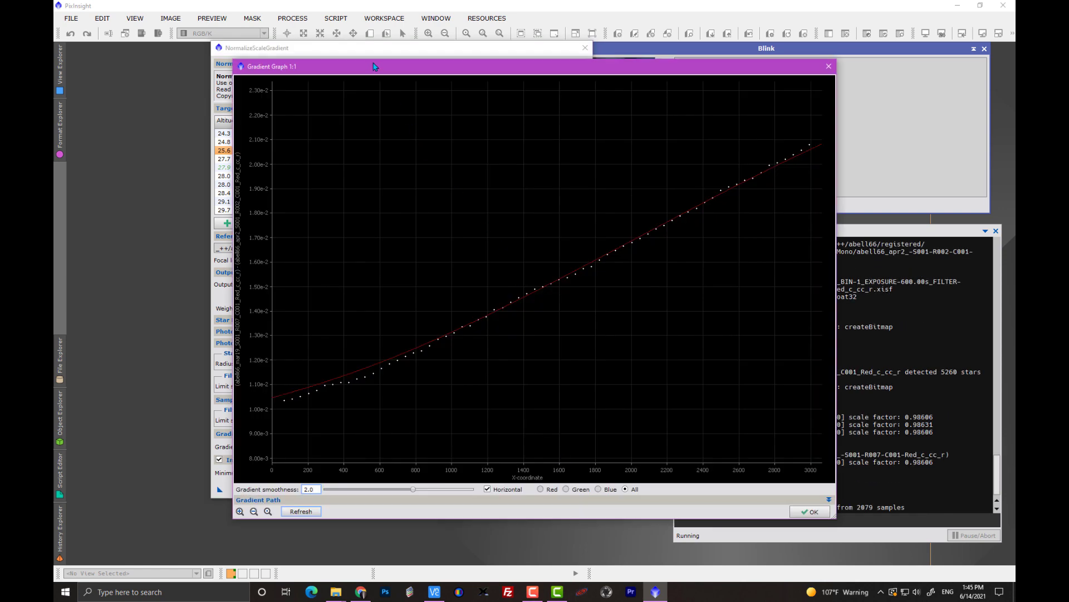
pyautogui.moveTo(374, 71); pyautogui.dragTo(318, 67)
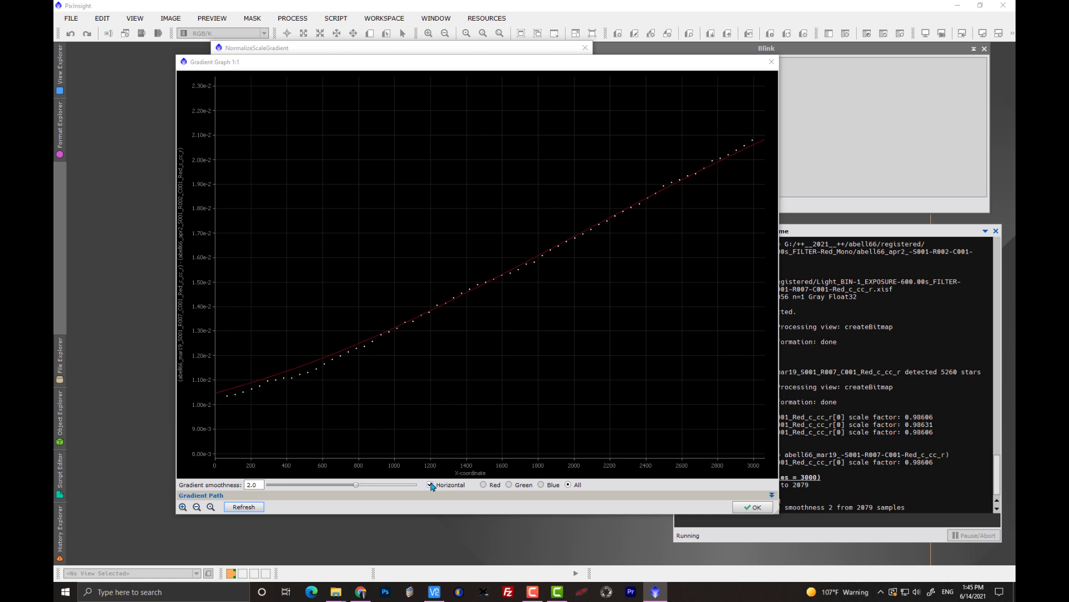
pyautogui.click(285, 497)
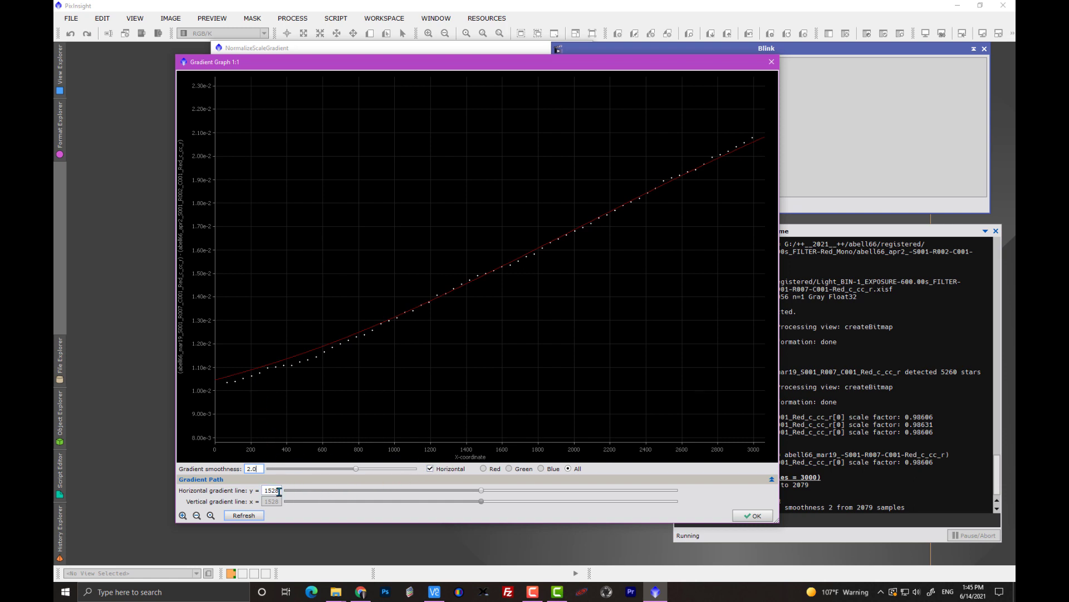
# - Move the horizontal gradient line to y = 2539 and lower gradient smoothness from 2.0 to 1.1
pyautogui.moveTo(279, 491); pyautogui.dragTo(253, 496)
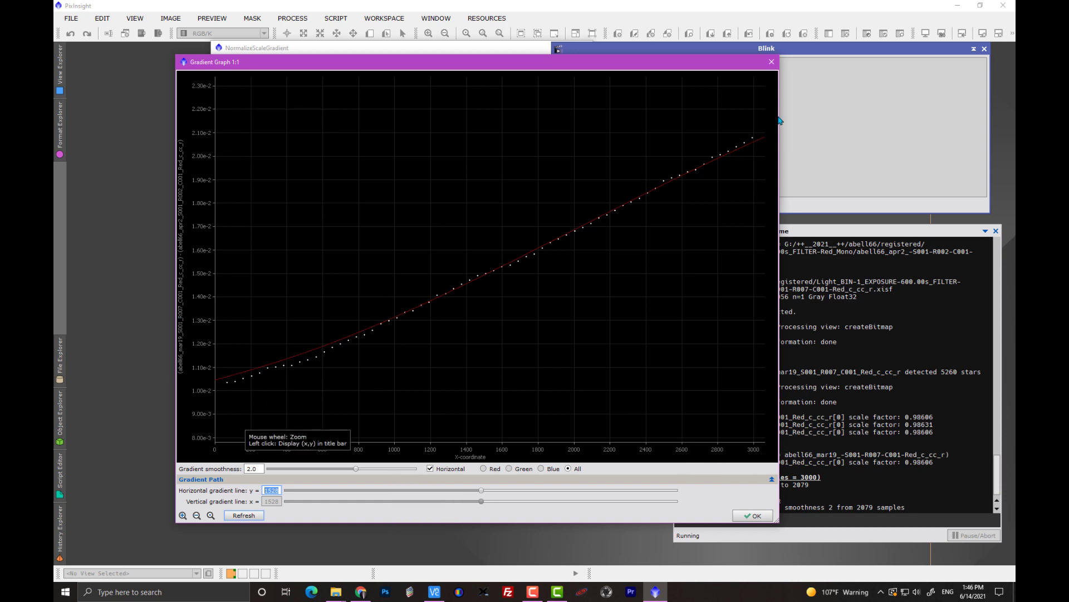
pyautogui.moveTo(485, 490); pyautogui.dragTo(378, 490)
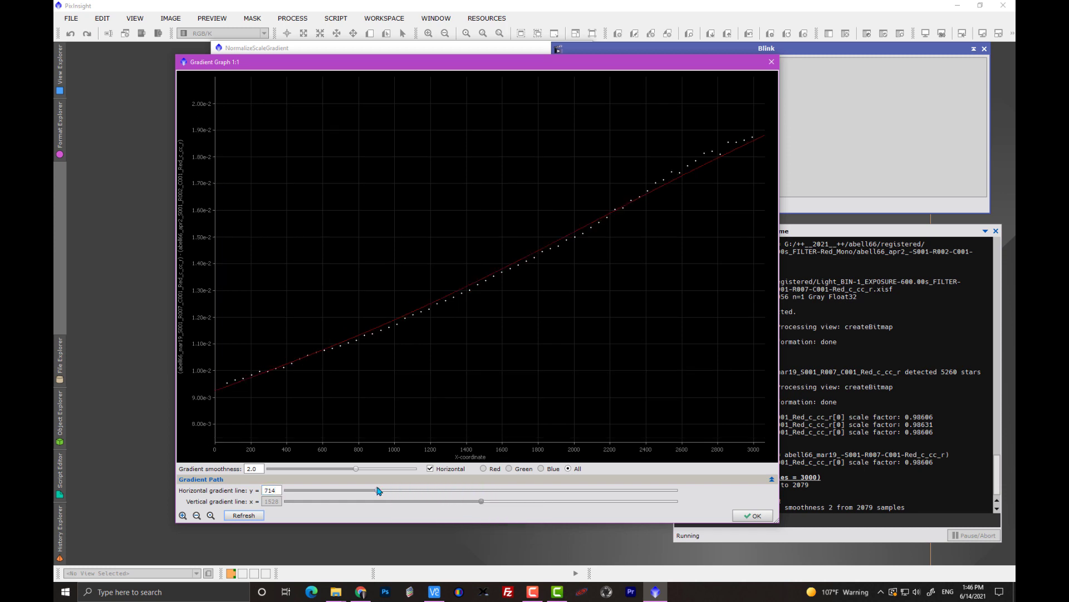
pyautogui.moveTo(379, 490); pyautogui.dragTo(610, 490)
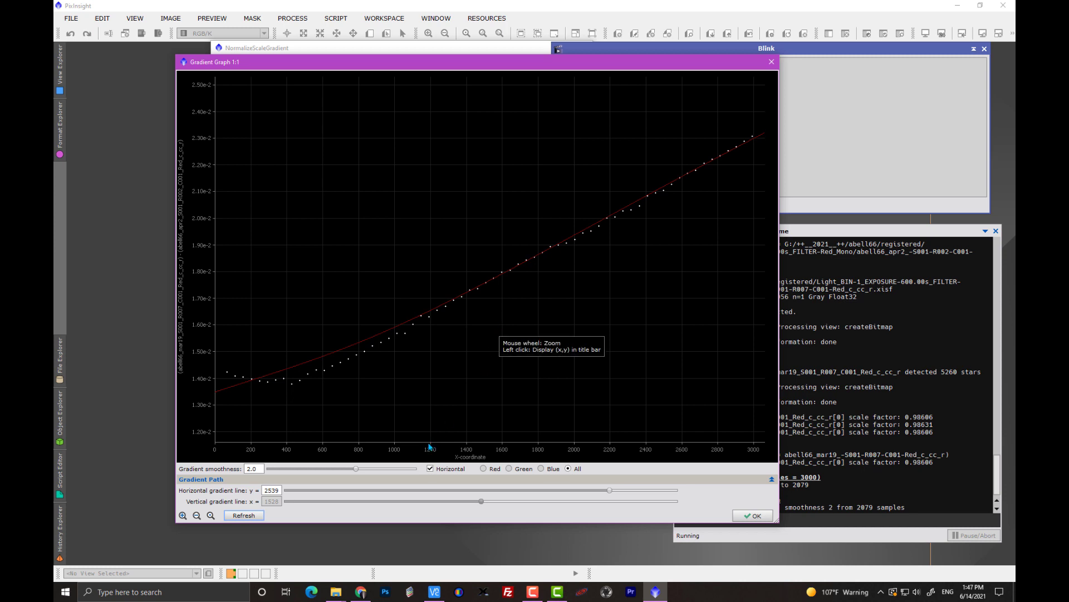
pyautogui.moveTo(357, 472); pyautogui.dragTo(329, 472)
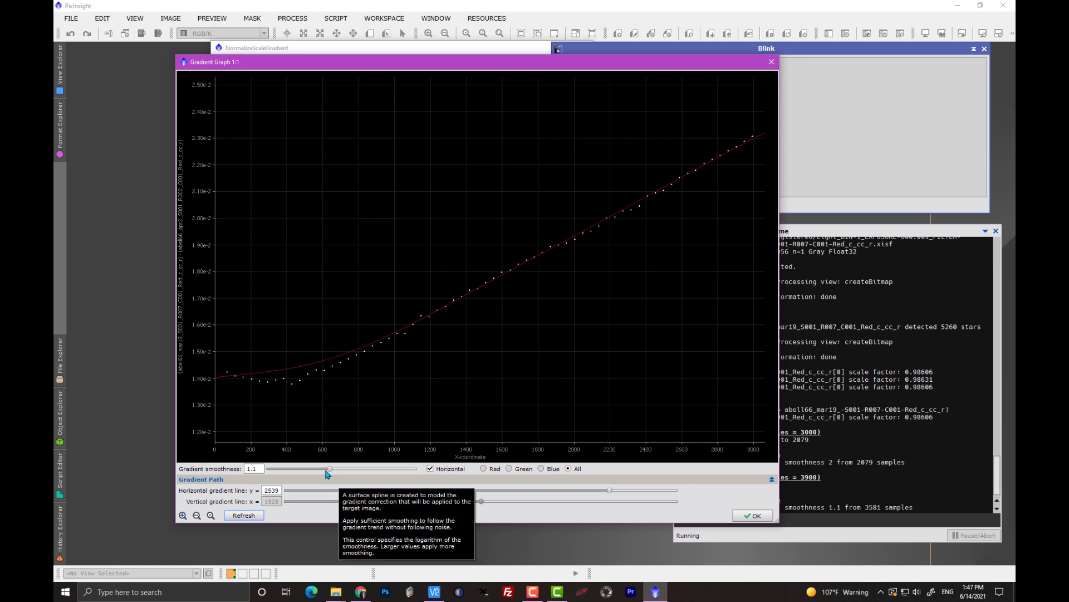
# - Try gradient smoothness 0.8, settle on 0.9, and accept the Gradient Graph
pyautogui.moveTo(327, 472); pyautogui.dragTo(322, 471)
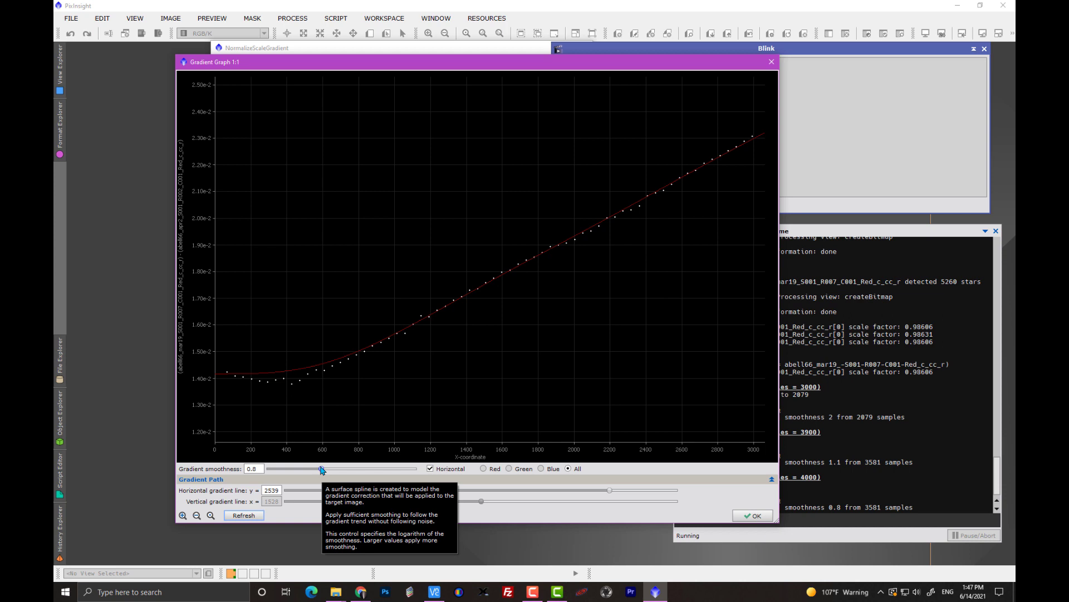
pyautogui.moveTo(321, 470); pyautogui.dragTo(325, 470)
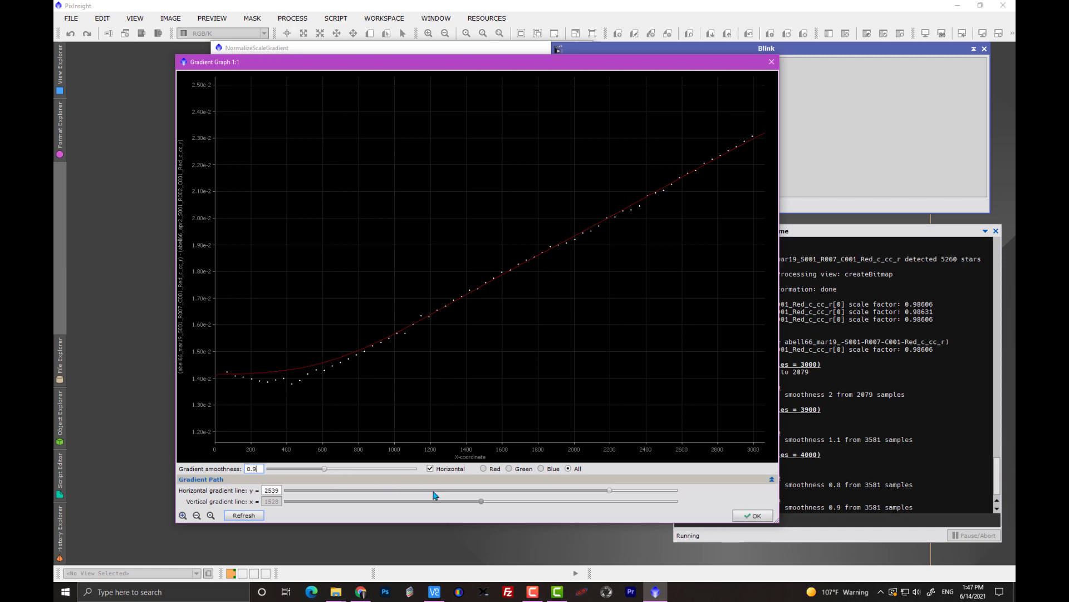
pyautogui.click(753, 515)
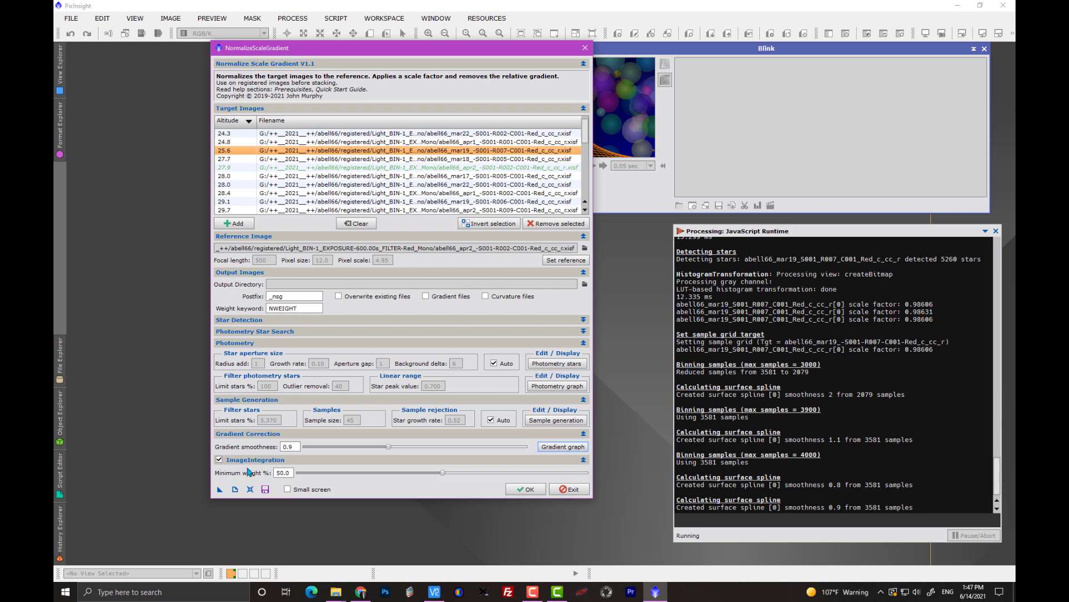
# - Enable Gradient files in the Output Images section
pyautogui.moveTo(255, 478)
pyautogui.click(425, 297)
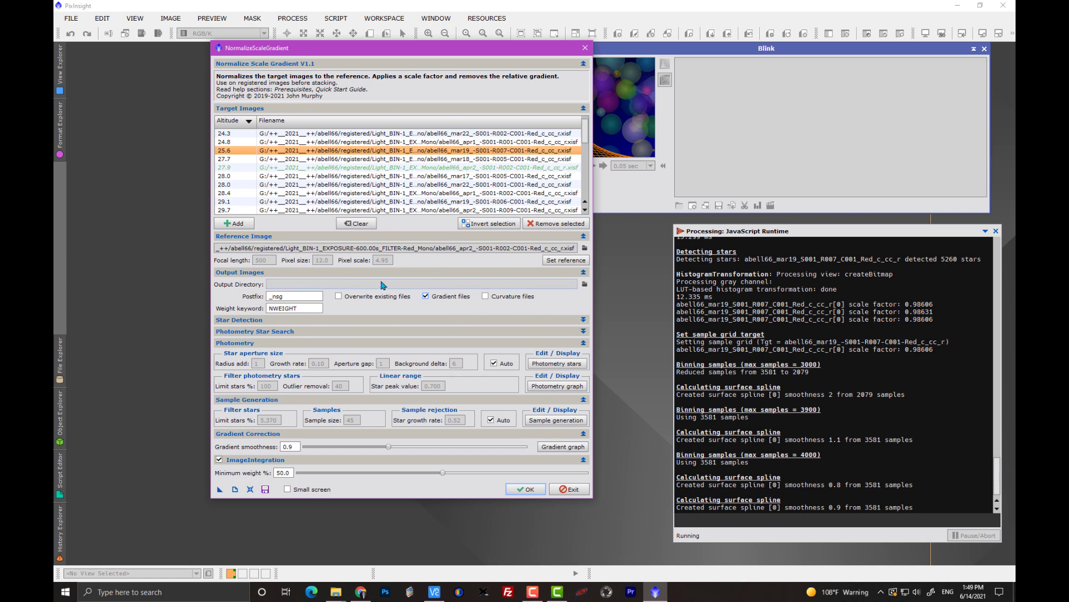
# - Set the output directory to G:\++_2021_++\abell66\registered\Light_BIN-1_EXPOSURE-600.00s_FILTER-Red_Mono
pyautogui.click(584, 284)
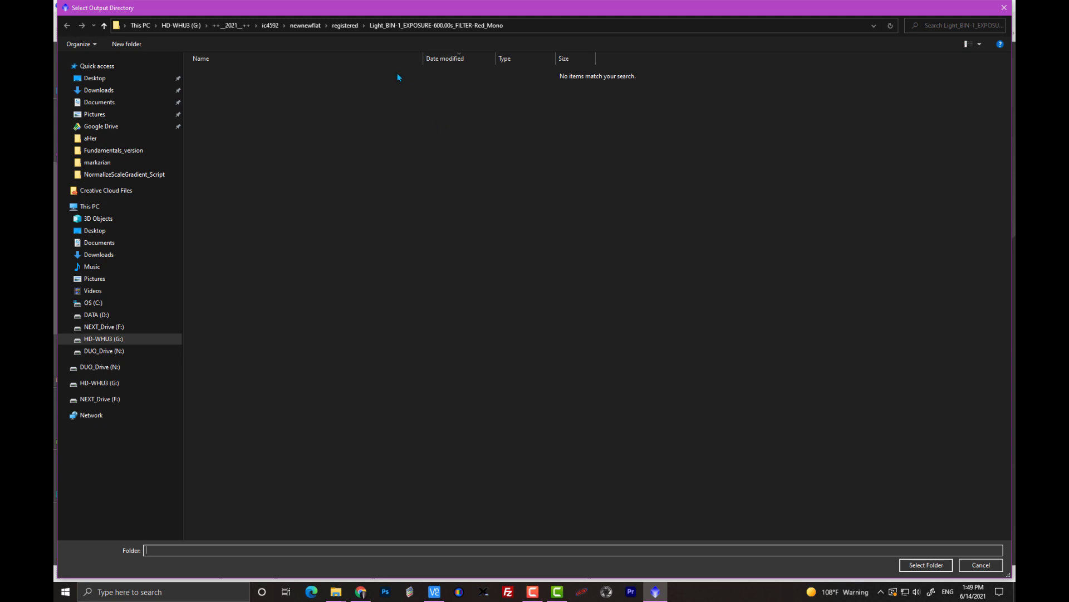
pyautogui.click(191, 28)
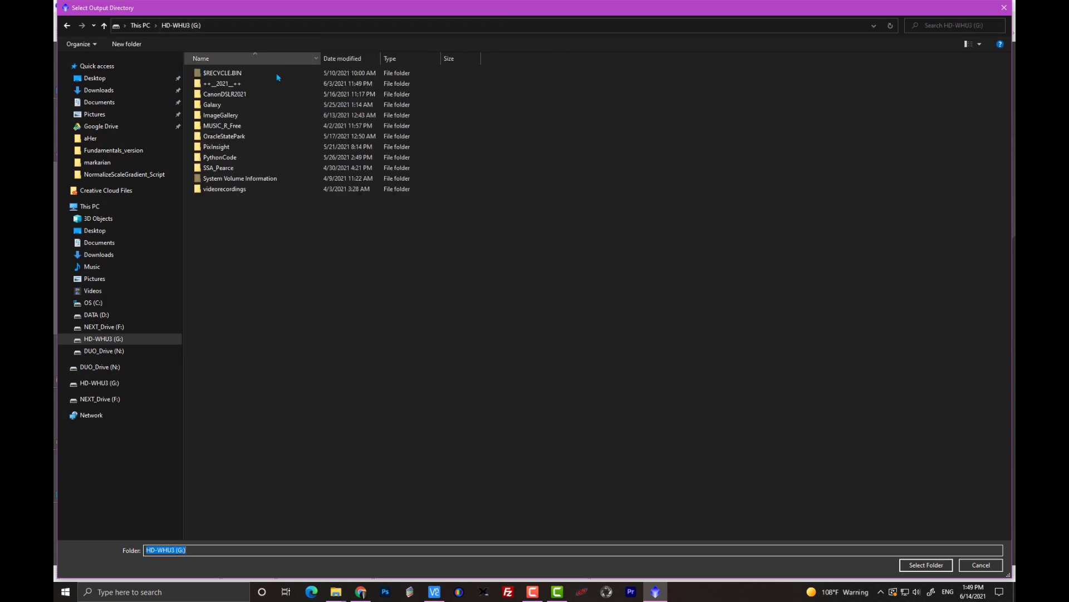
pyautogui.doubleClick(222, 83)
pyautogui.doubleClick(223, 75)
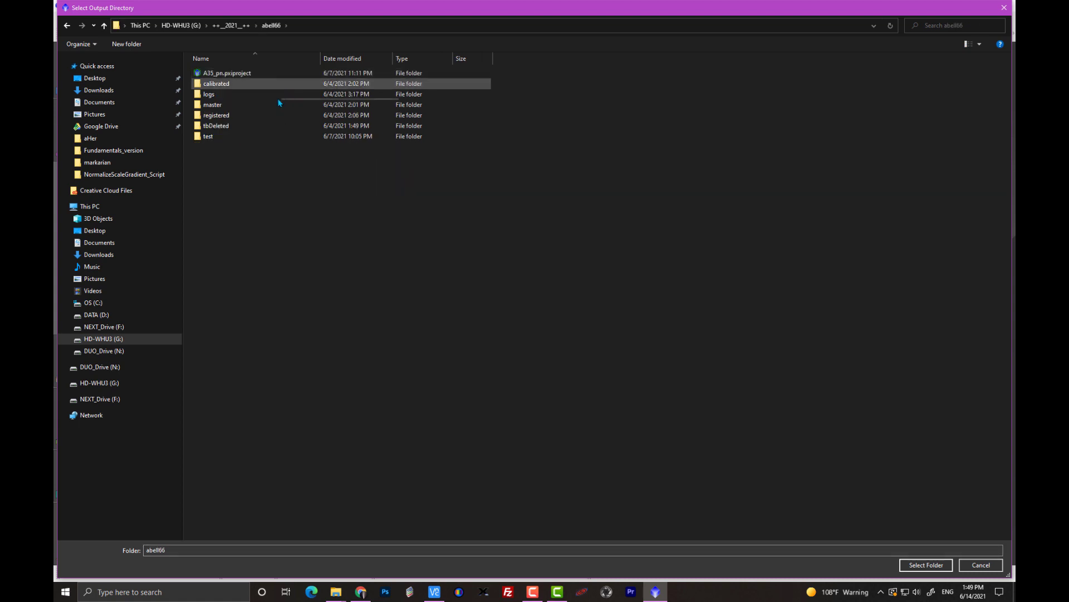
pyautogui.doubleClick(224, 116)
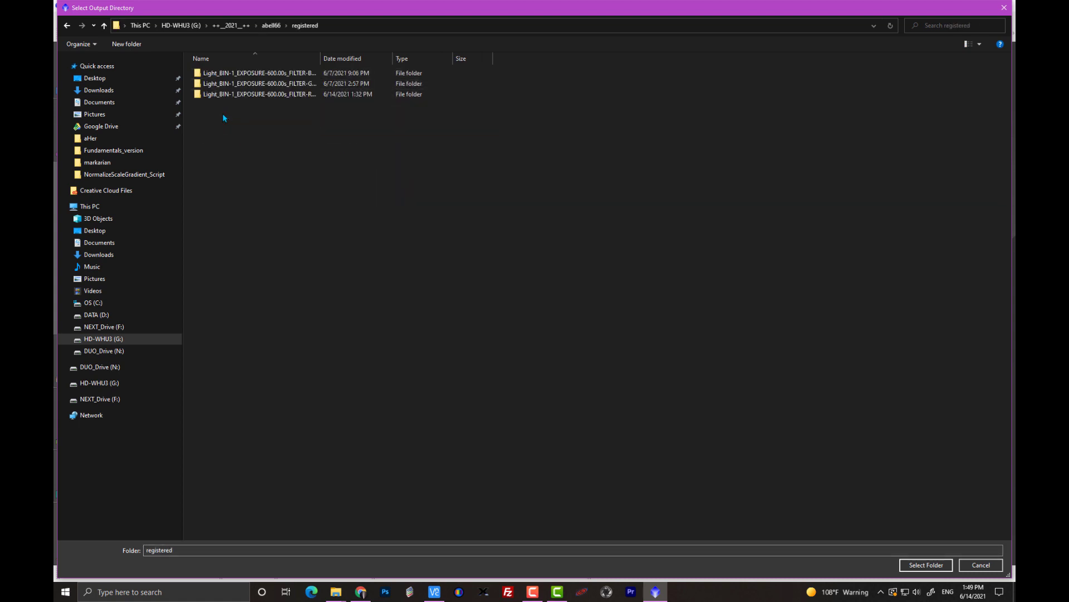
pyautogui.doubleClick(253, 95)
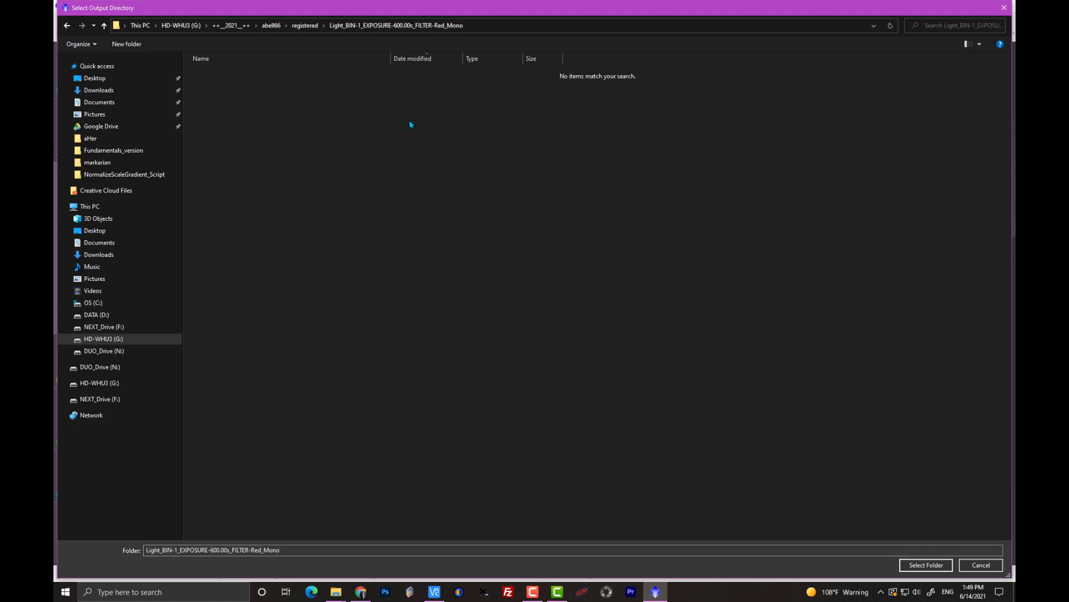
pyautogui.click(927, 565)
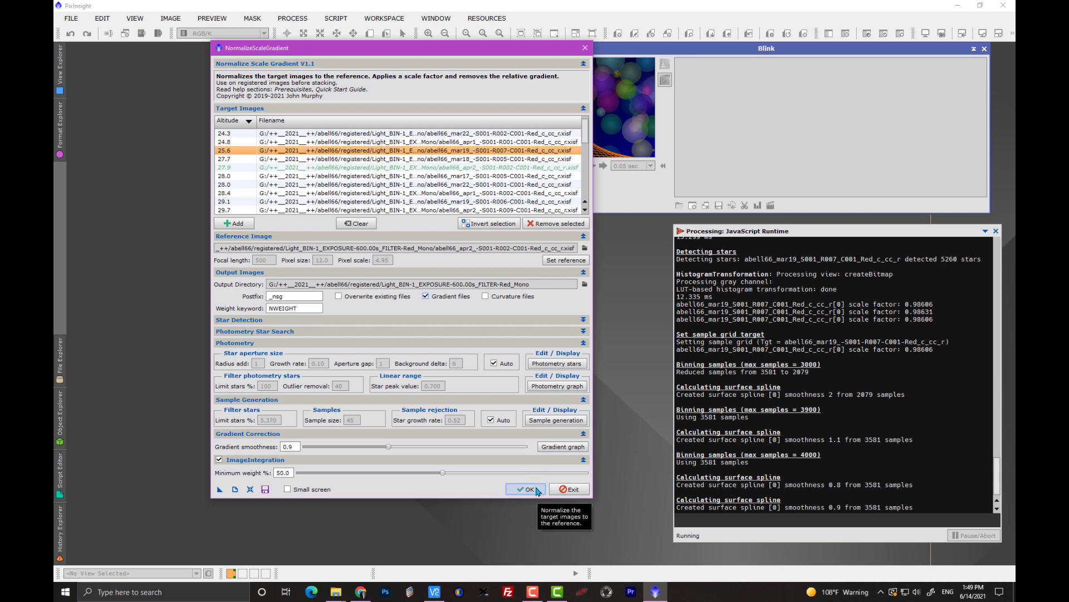
pyautogui.moveTo(294, 296); pyautogui.dragTo(269, 301)
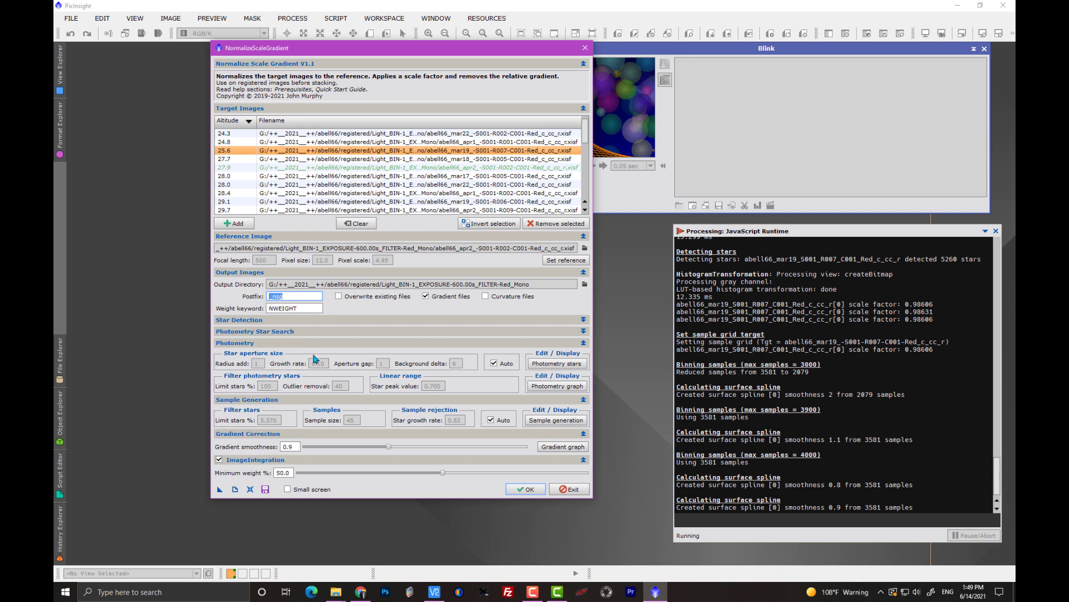
pyautogui.moveTo(309, 310); pyautogui.dragTo(271, 311)
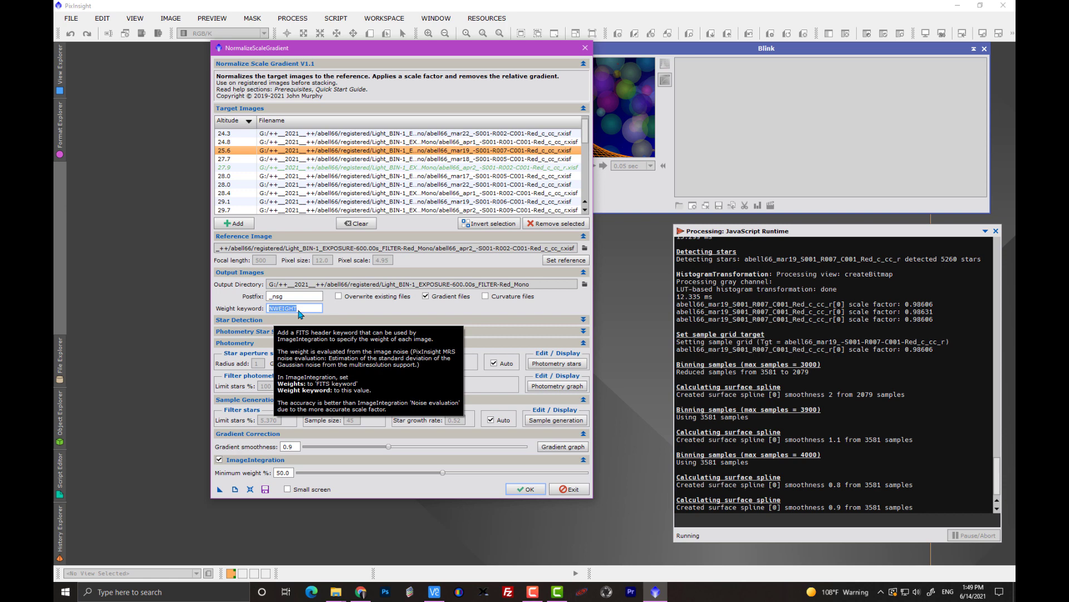
# - Run NormalizeScaleGradient on the red target frames
pyautogui.click(528, 489)
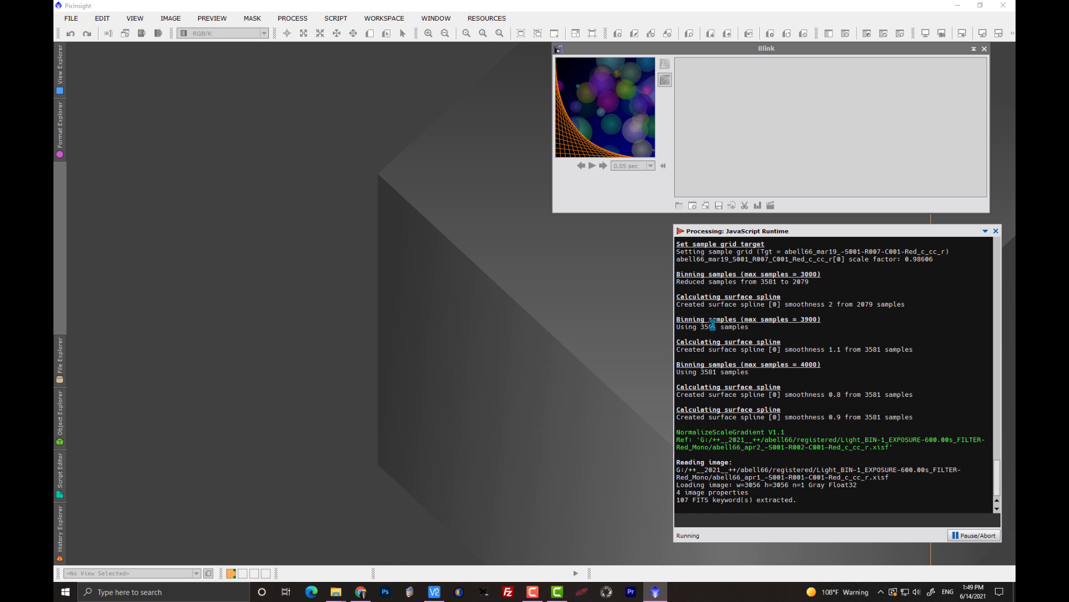